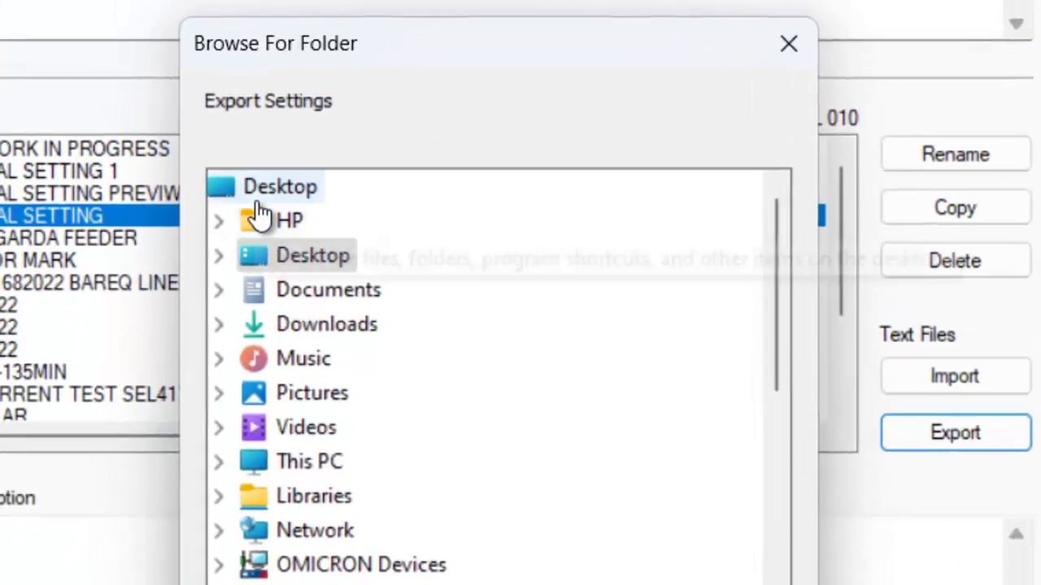
# Export the 6D18+R2 FINAL SETTING relay settings as text files to the Desktop and open the exported folder
pyautogui.click(49, 118)
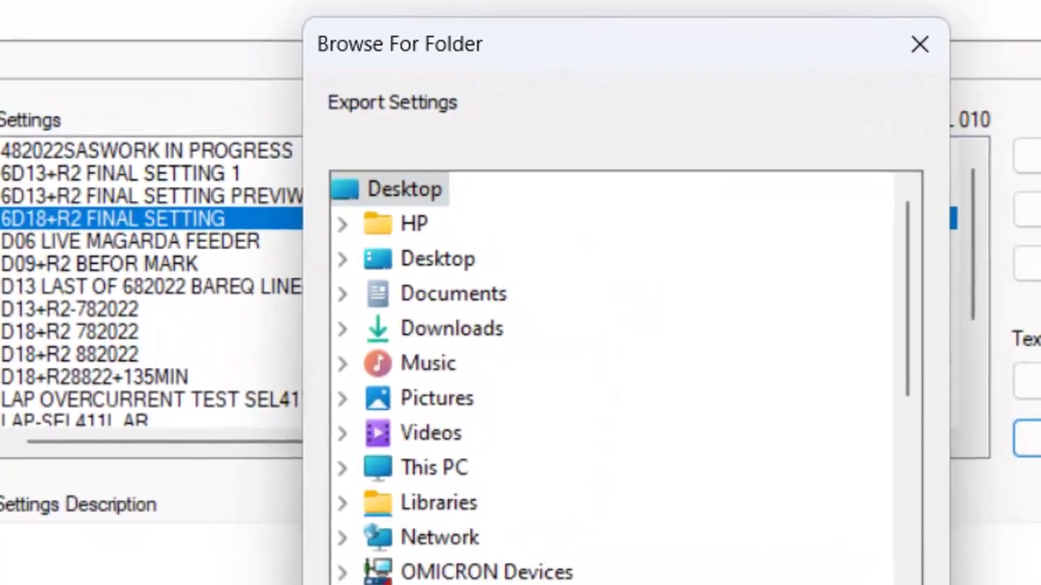
pyautogui.click(729, 571)
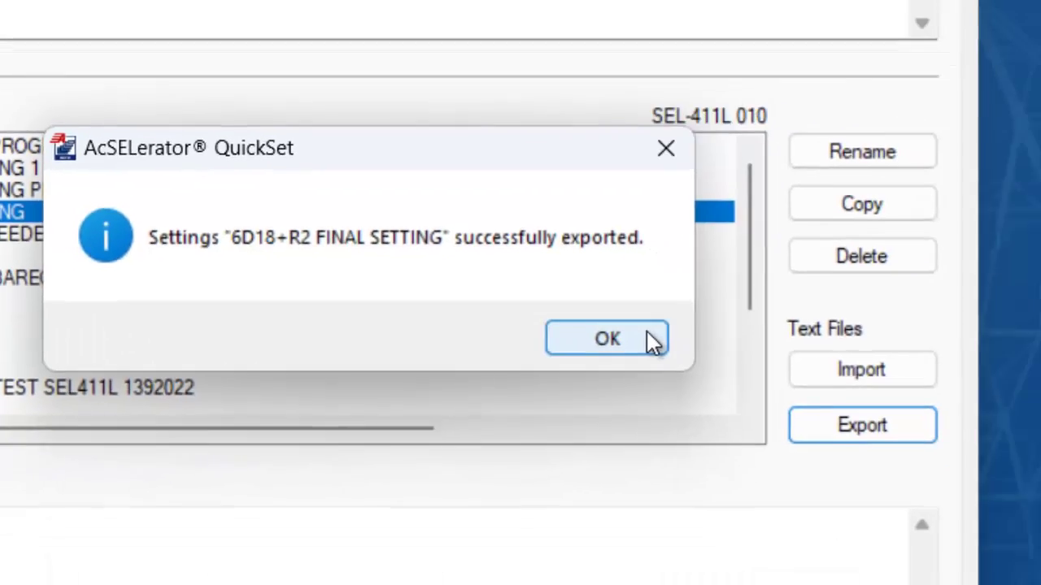
pyautogui.click(861, 451)
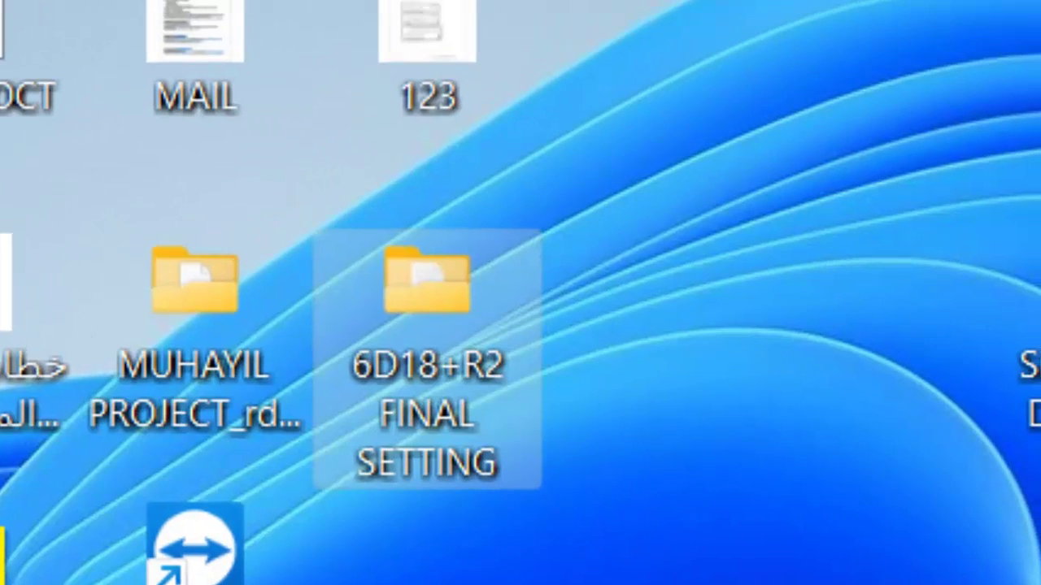
pyautogui.doubleClick(414, 302)
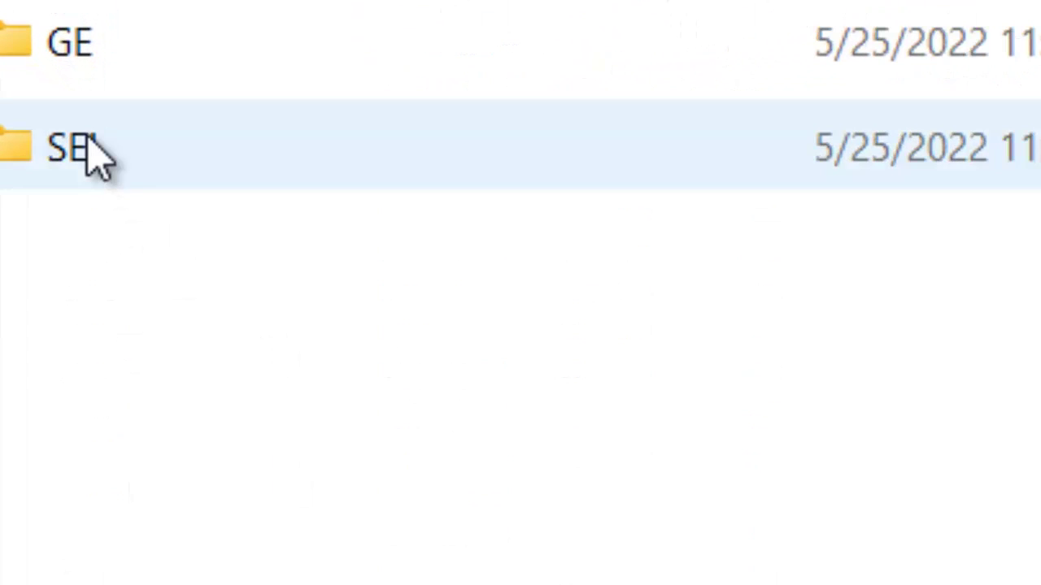
# Open the SEL 411L R114 Line ENU TU3.00 V1.000 test object file from the SEL relay folder
pyautogui.doubleClick(97, 141)
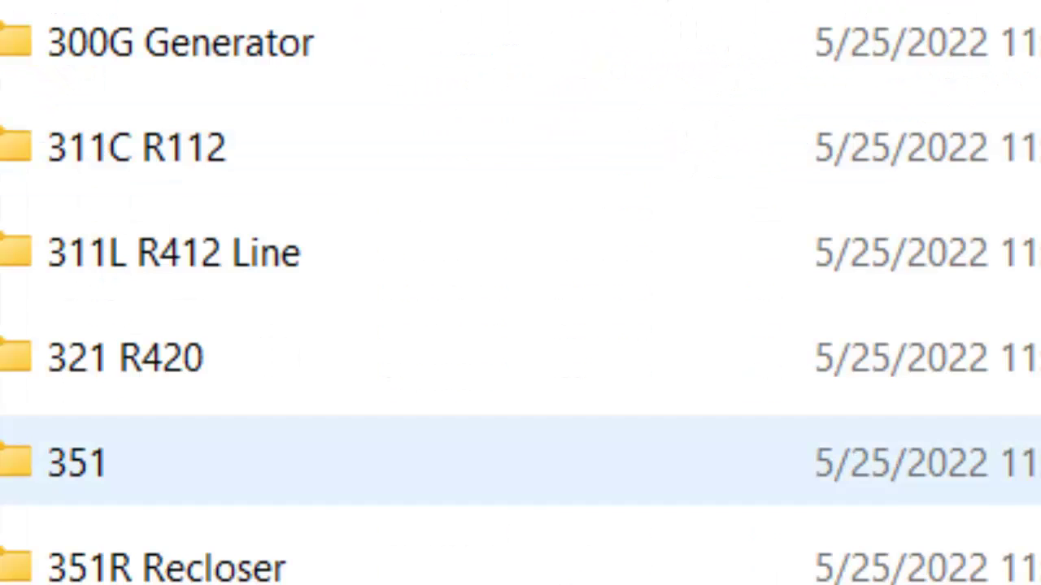
pyautogui.doubleClick(116, 579)
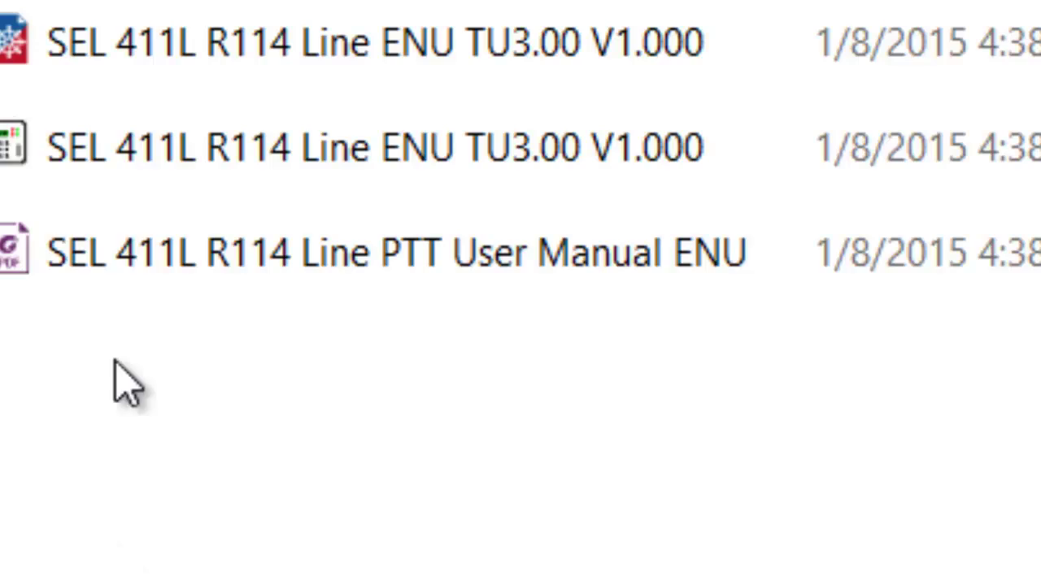
pyautogui.doubleClick(137, 140)
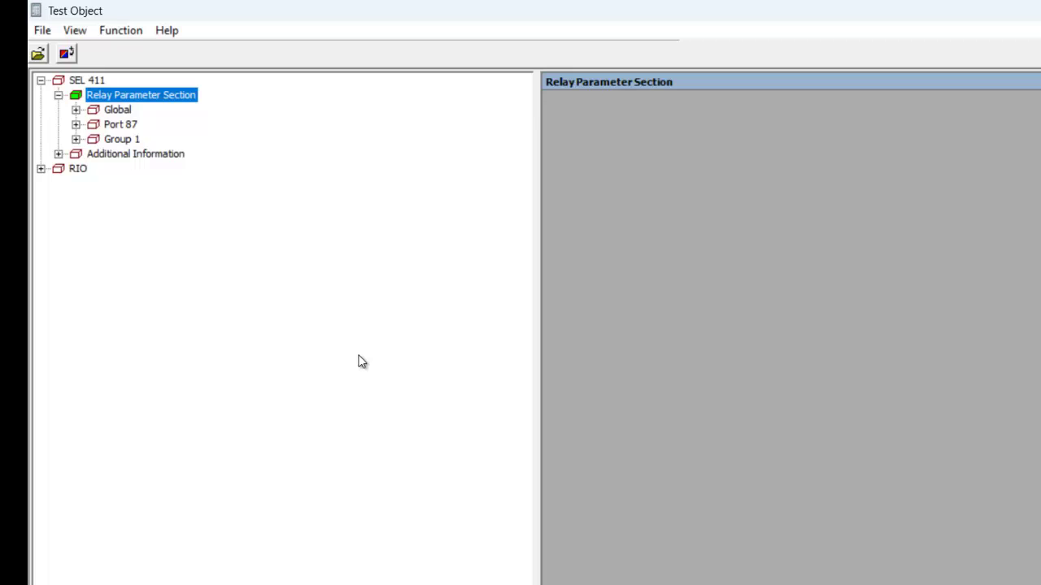
# Start a relay settings import into the test object using the Filter for SEL 5030 .txt Settings
pyautogui.click(43, 30)
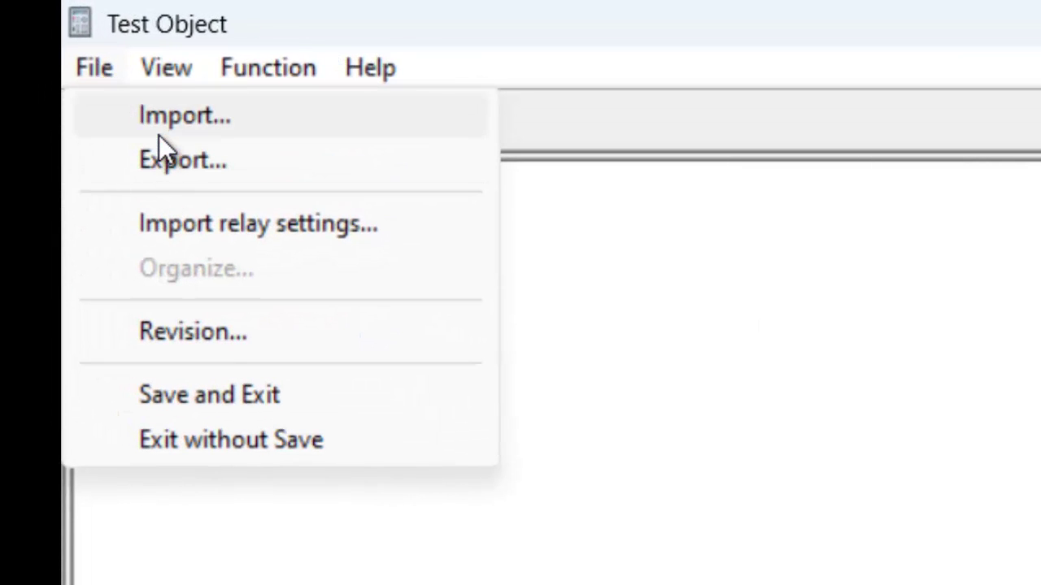
pyautogui.click(178, 225)
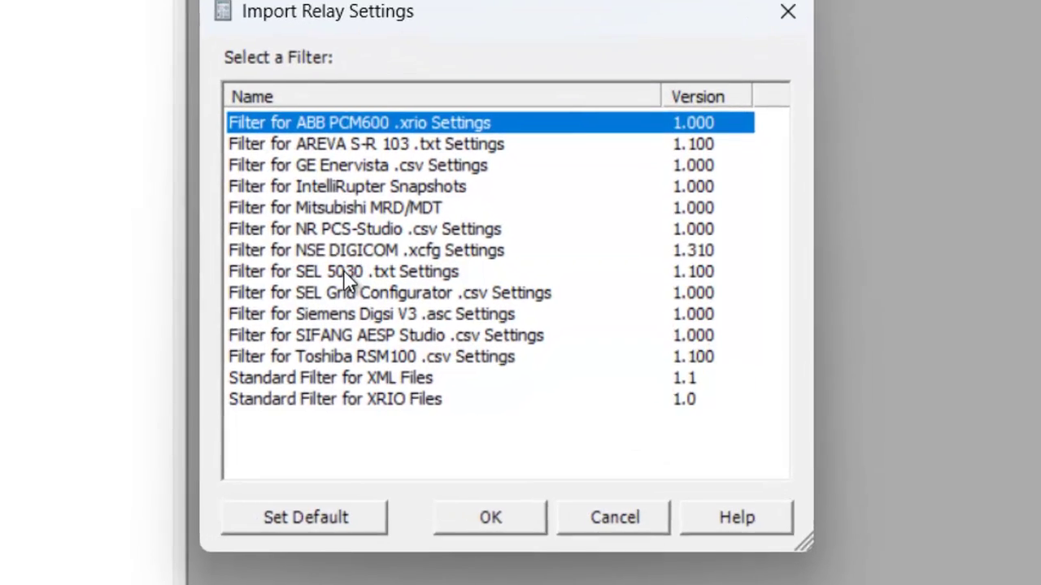
pyautogui.click(343, 271)
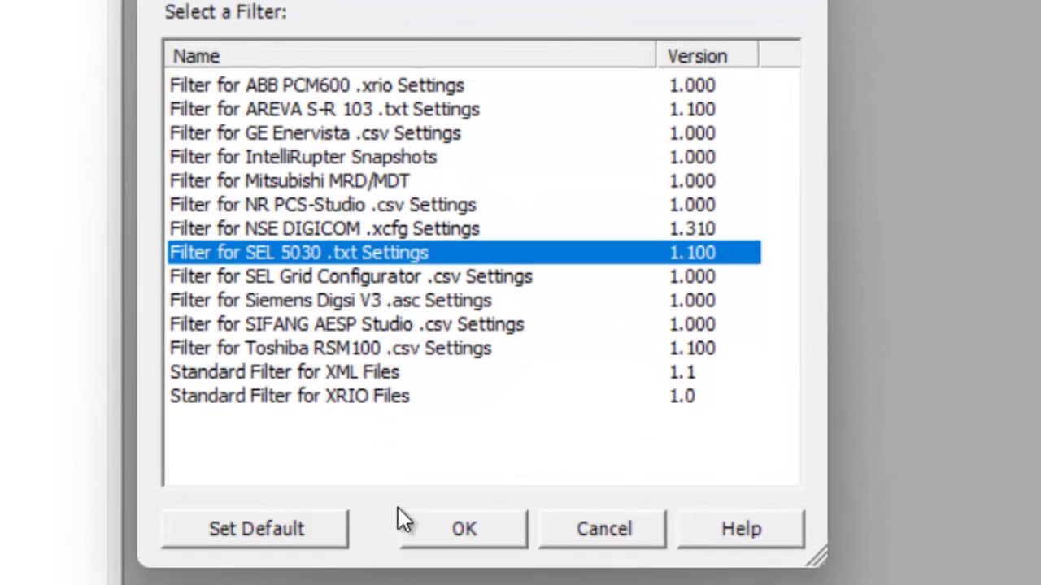
pyautogui.click(412, 545)
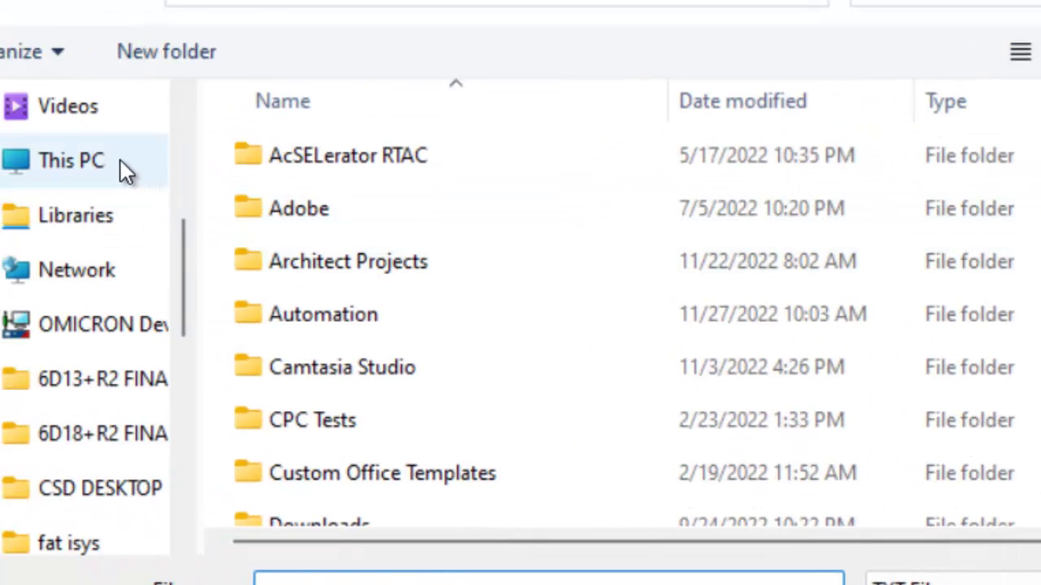
# Import all text files from the Desktop folder 6D18+R2 FINAL SETTING into the test object
pyautogui.click(121, 165)
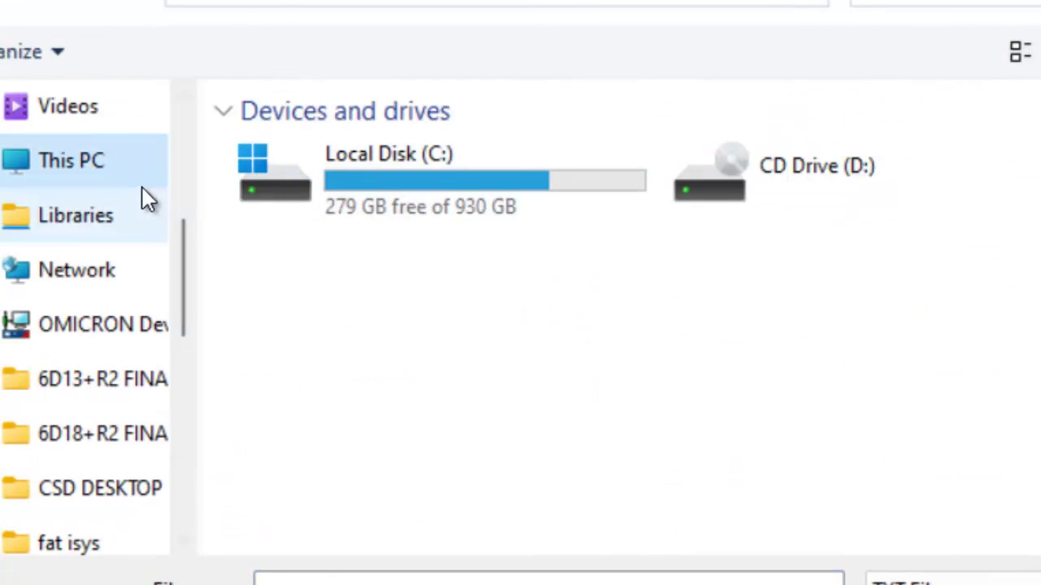
pyautogui.scroll(5, 146, 199)
pyautogui.click(111, 122)
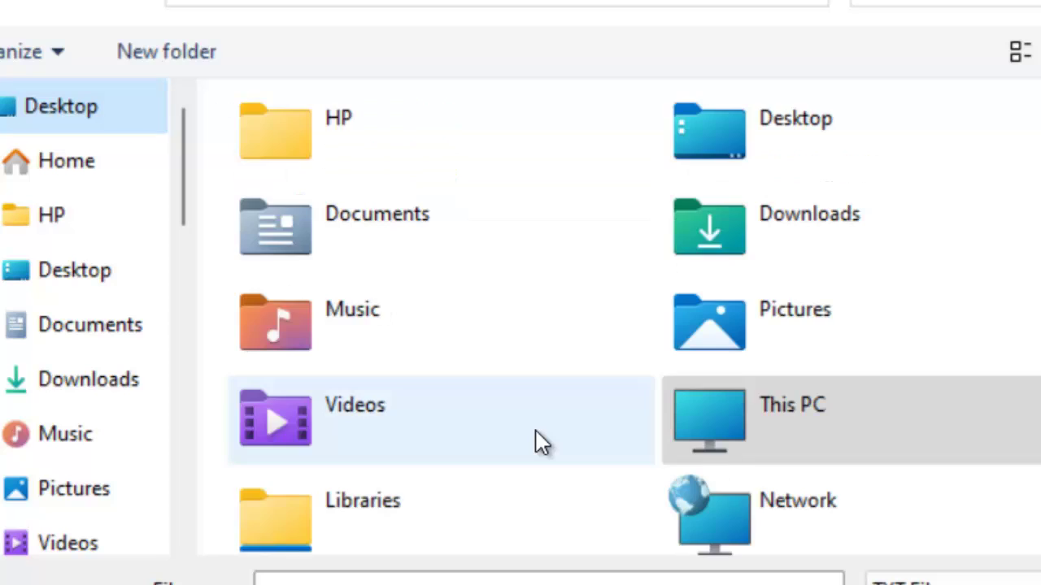
pyautogui.scroll(-1, 539, 441)
pyautogui.scroll(-1, 699, 497)
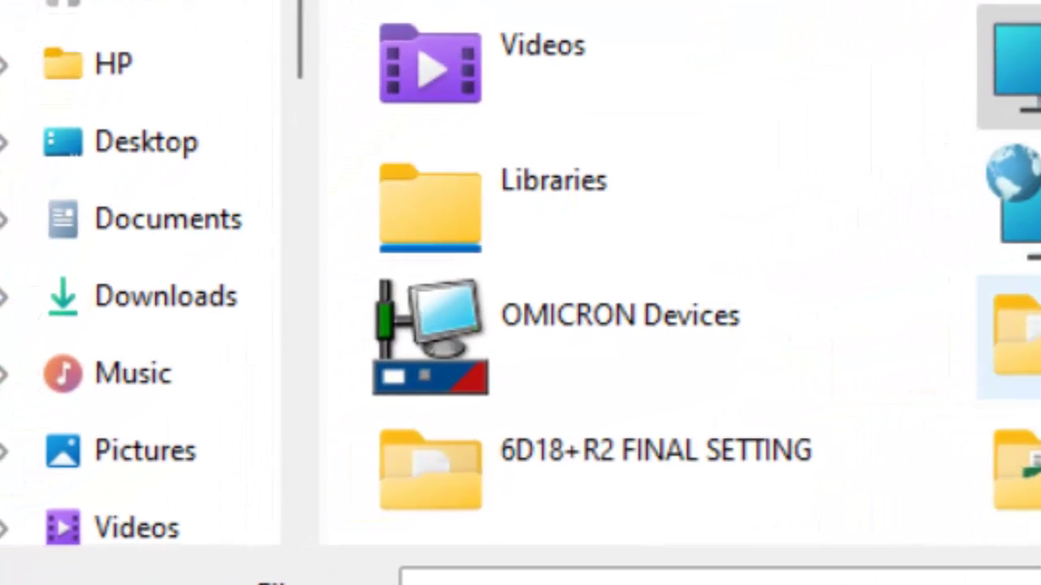
pyautogui.scroll(-1, 732, 366)
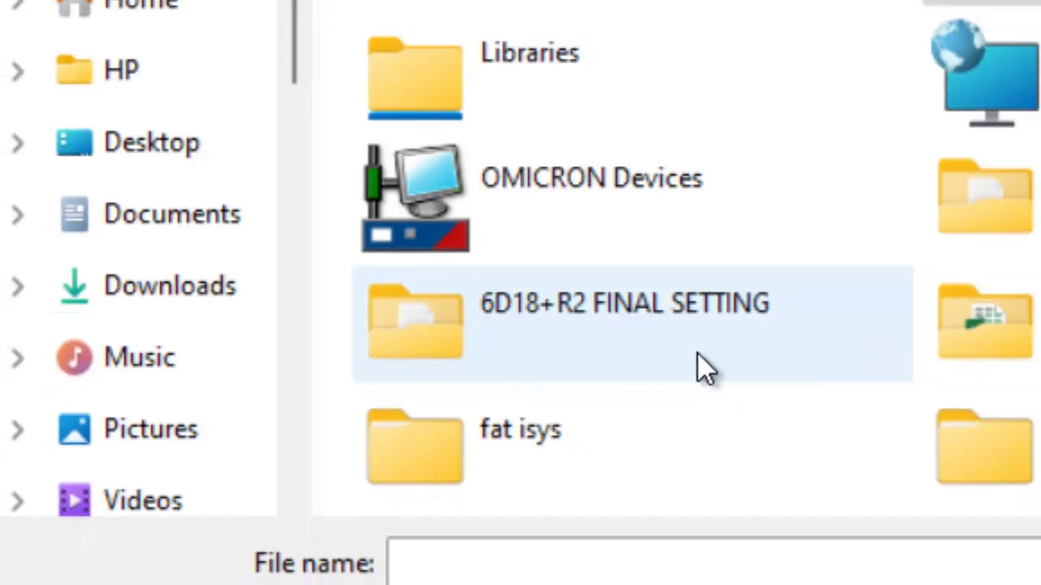
pyautogui.doubleClick(697, 352)
pyautogui.click(411, 355)
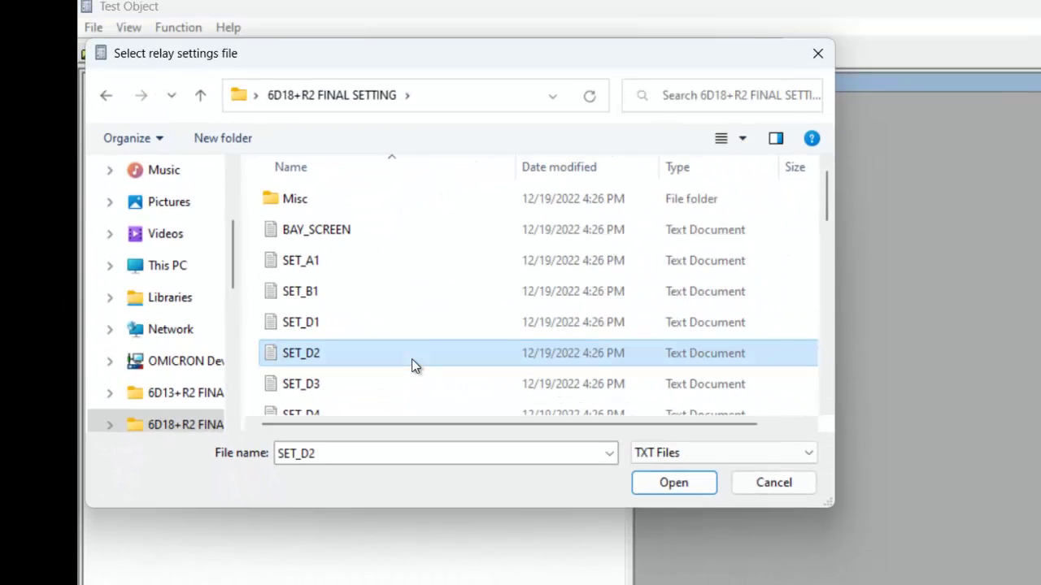
pyautogui.hotkey('ctrl', 'a')
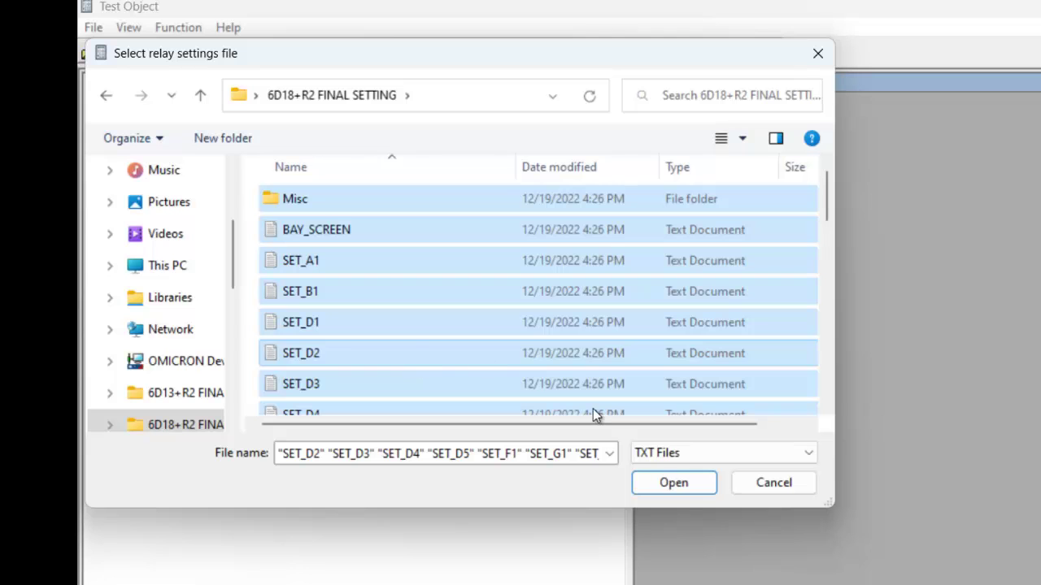
pyautogui.click(677, 489)
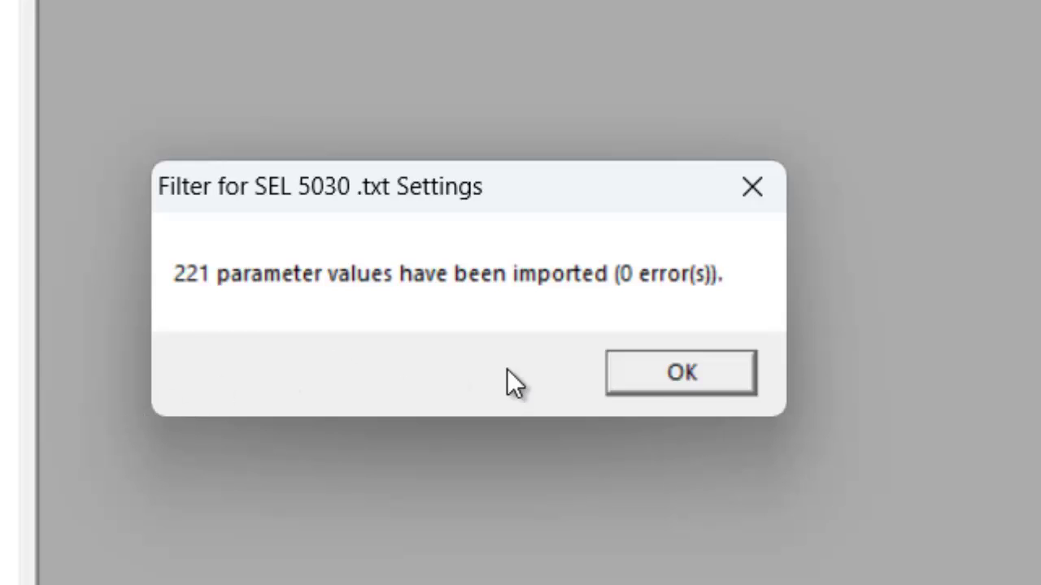
pyautogui.click(681, 372)
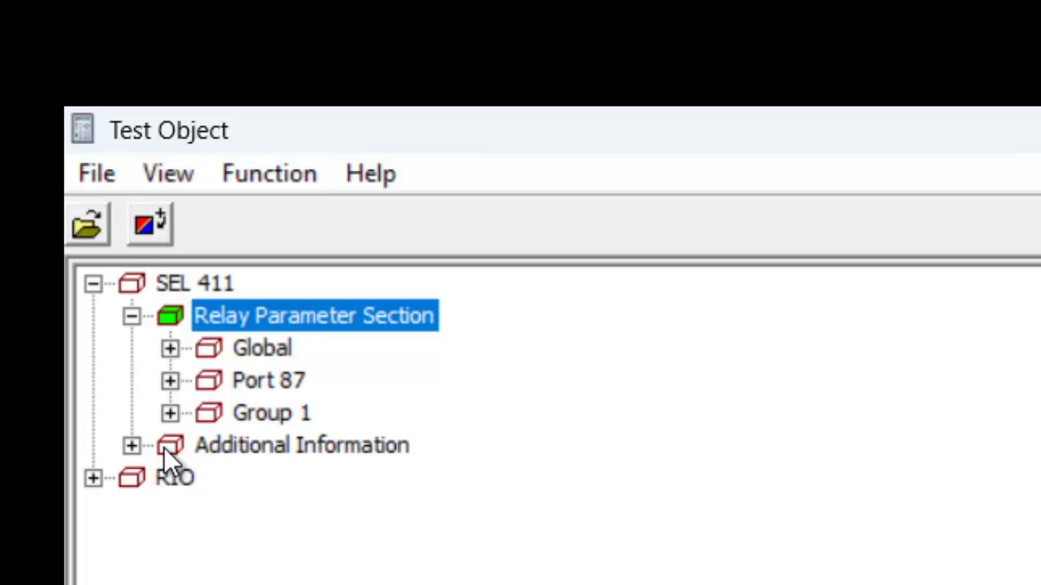
# Examine the Additional Information section, including the Distance Protection block under Relay Information and the General block
pyautogui.click(132, 446)
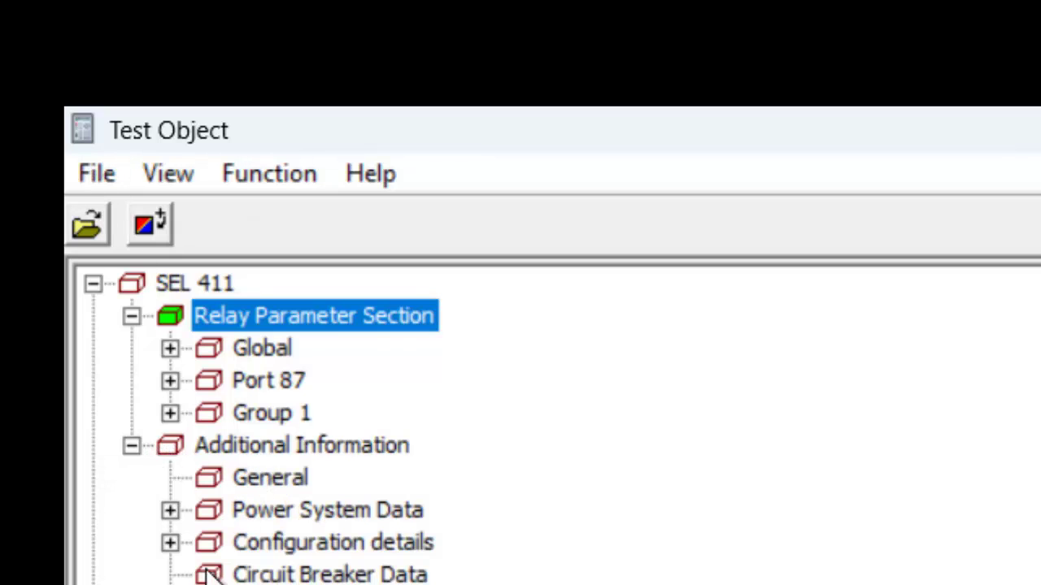
pyautogui.click(307, 581)
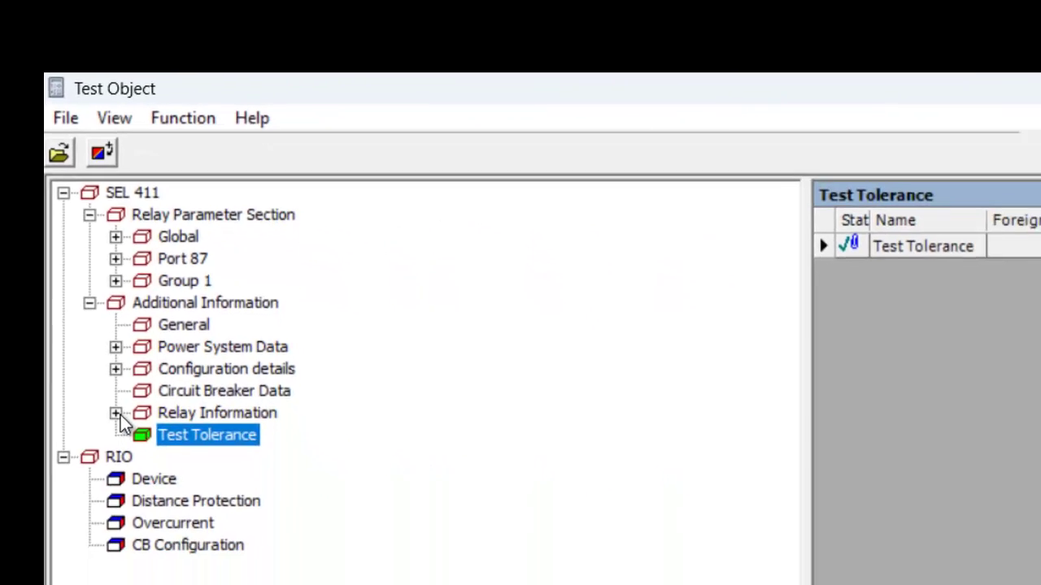
pyautogui.click(117, 414)
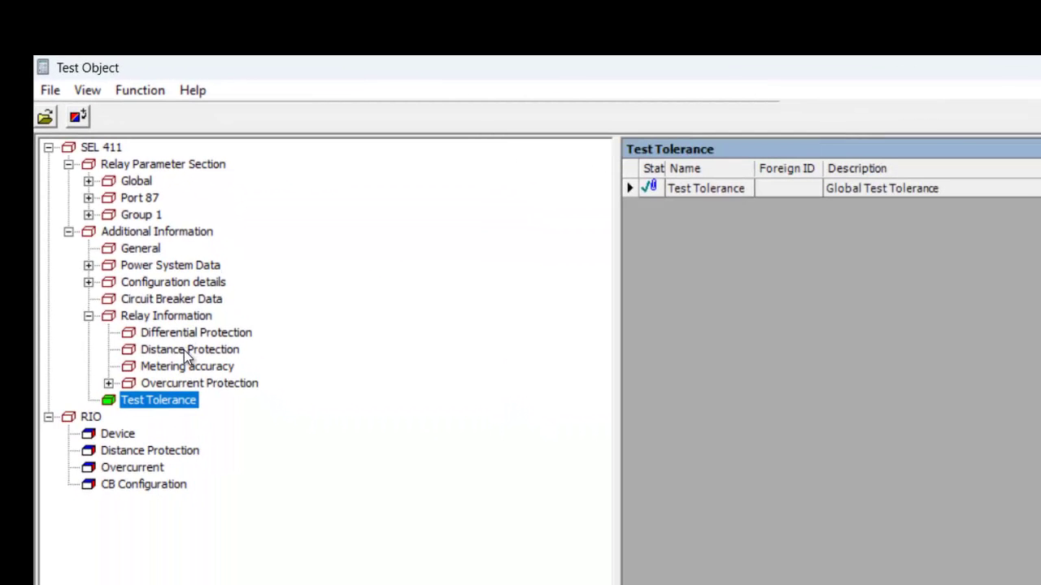
pyautogui.click(240, 455)
pyautogui.doubleClick(184, 352)
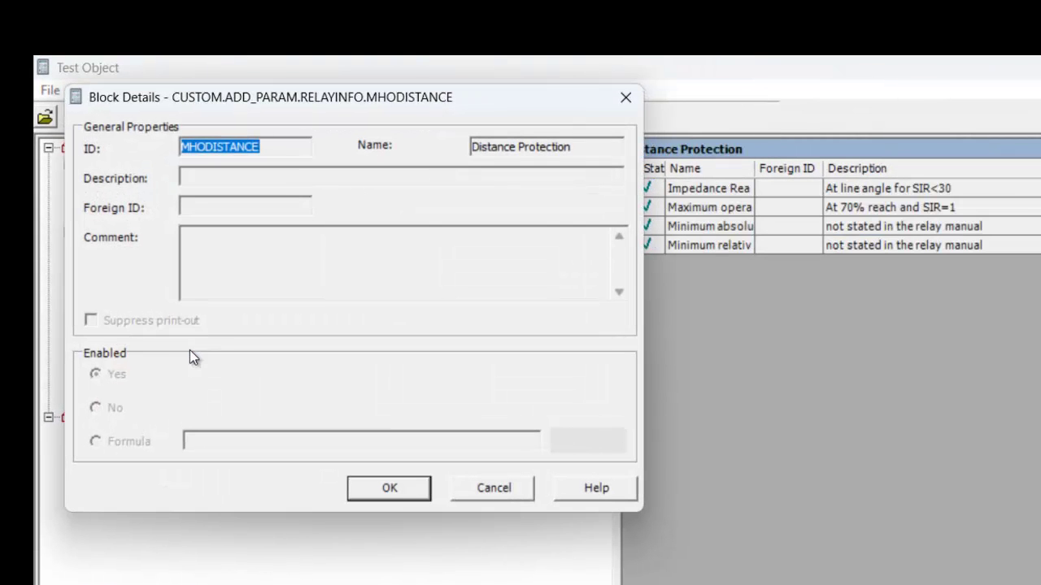
pyautogui.click(494, 491)
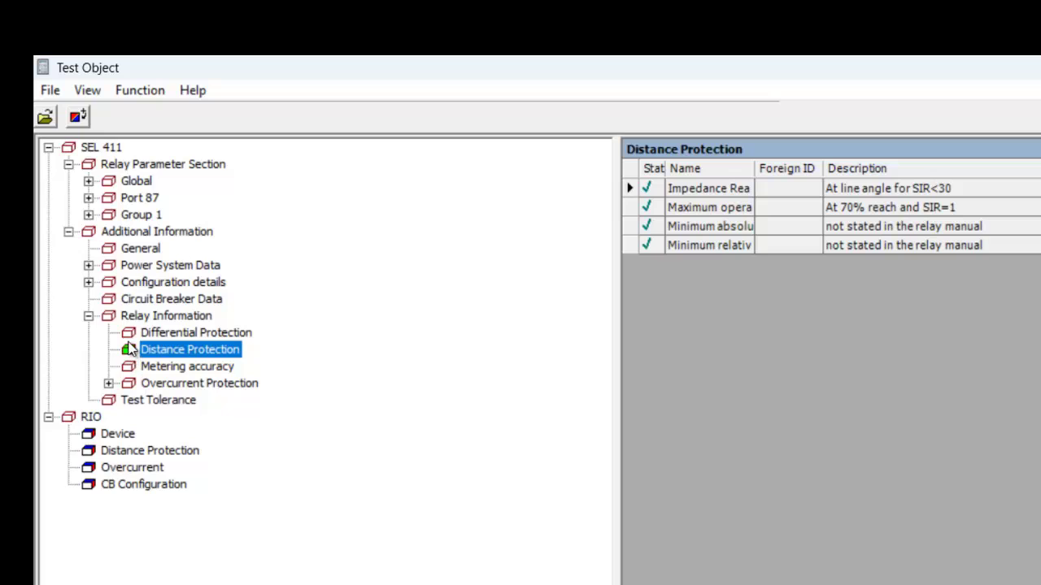
pyautogui.click(114, 251)
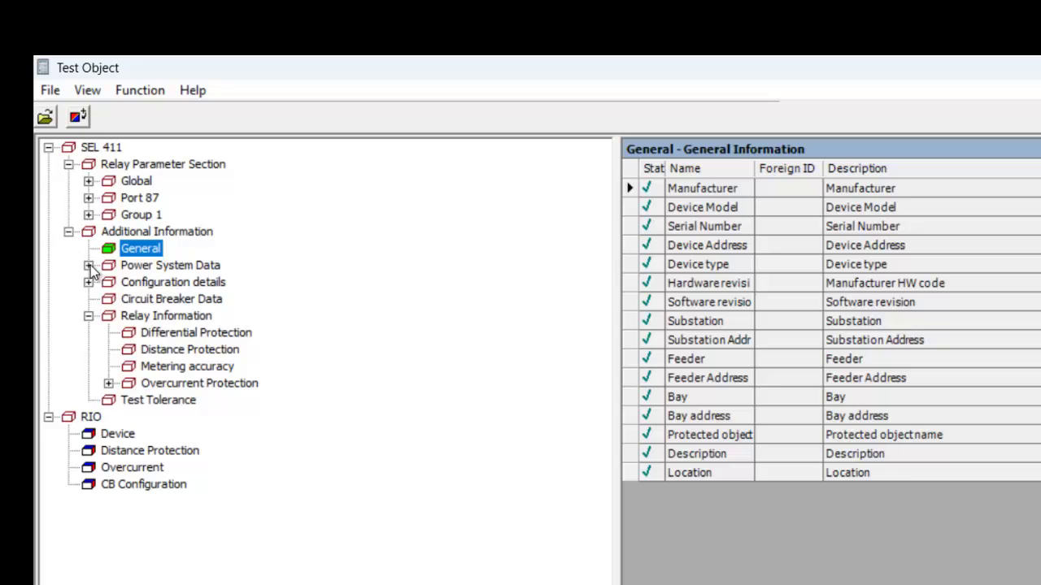
# Examine the Quad Phase Distance Element Reach settings in Group 1, Set 1, Relay Configuration, and collapse Group 1
pyautogui.click(89, 215)
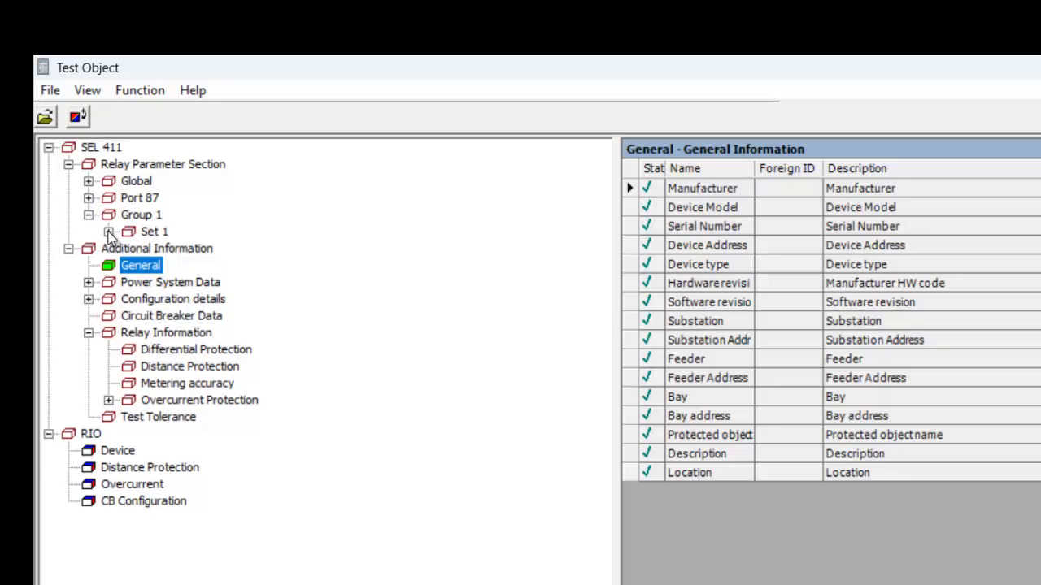
pyautogui.click(108, 232)
pyautogui.click(129, 265)
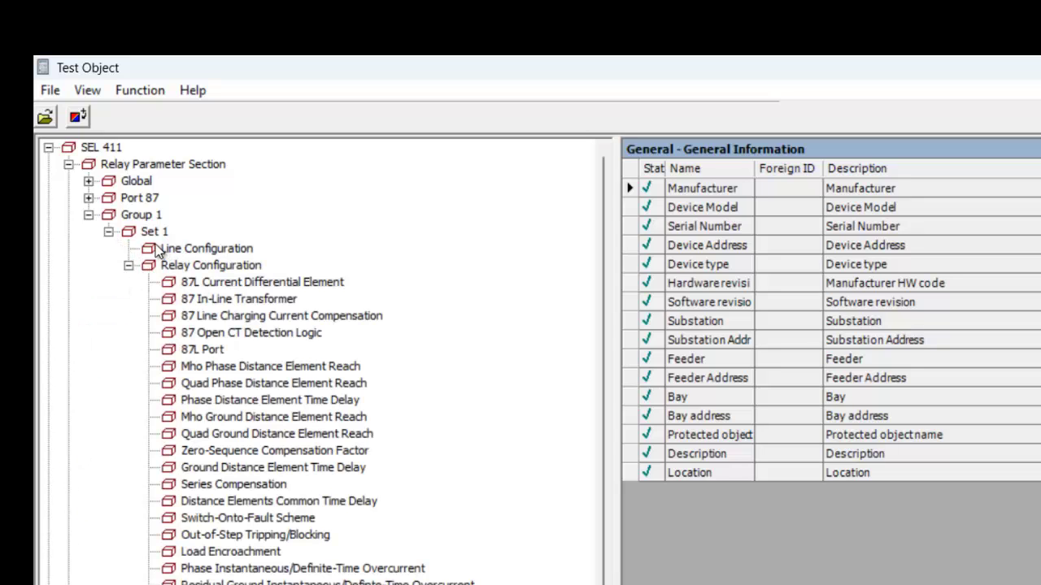
pyautogui.doubleClick(211, 389)
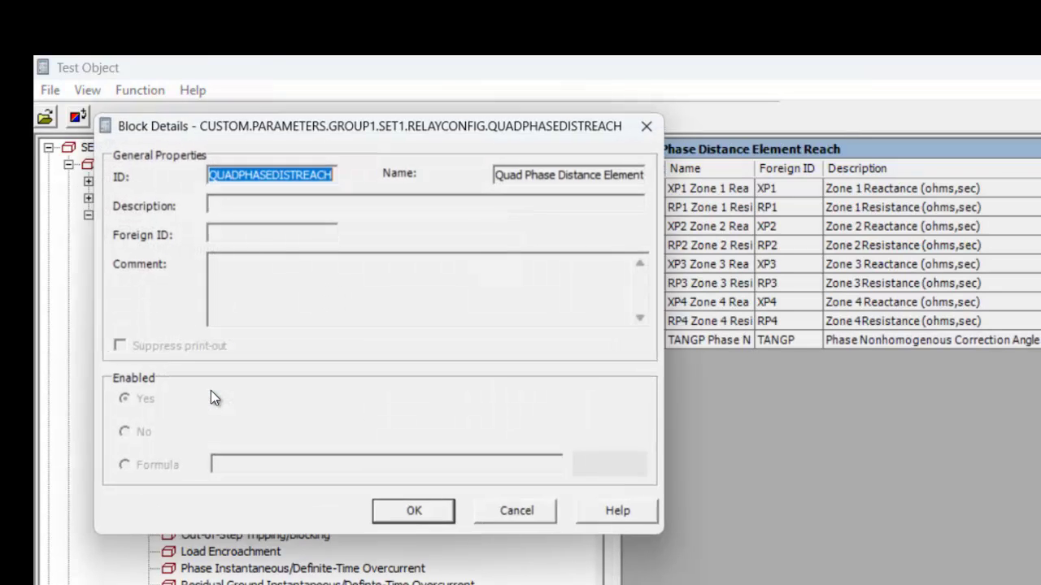
pyautogui.click(547, 524)
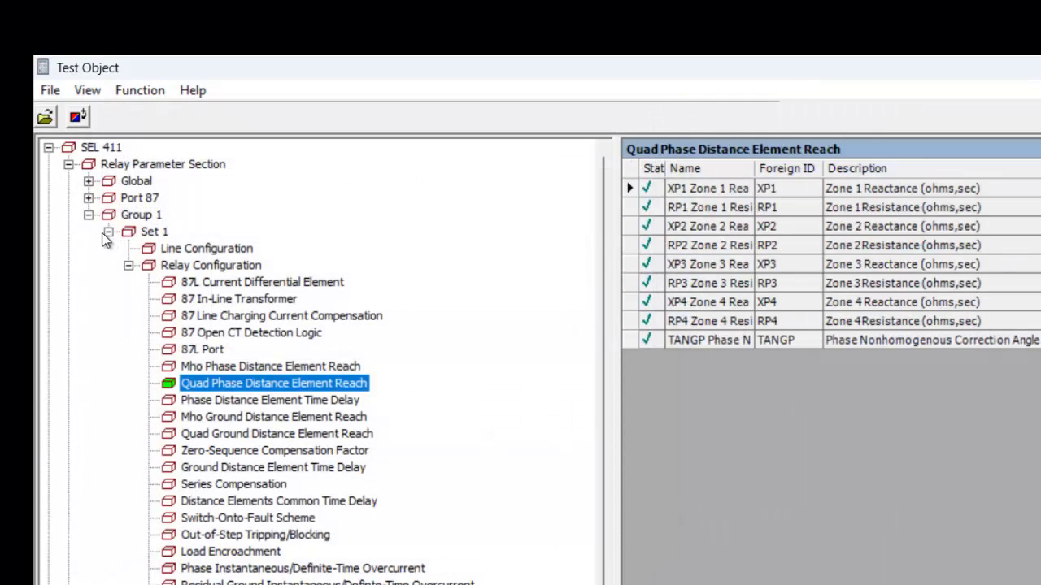
pyautogui.click(89, 215)
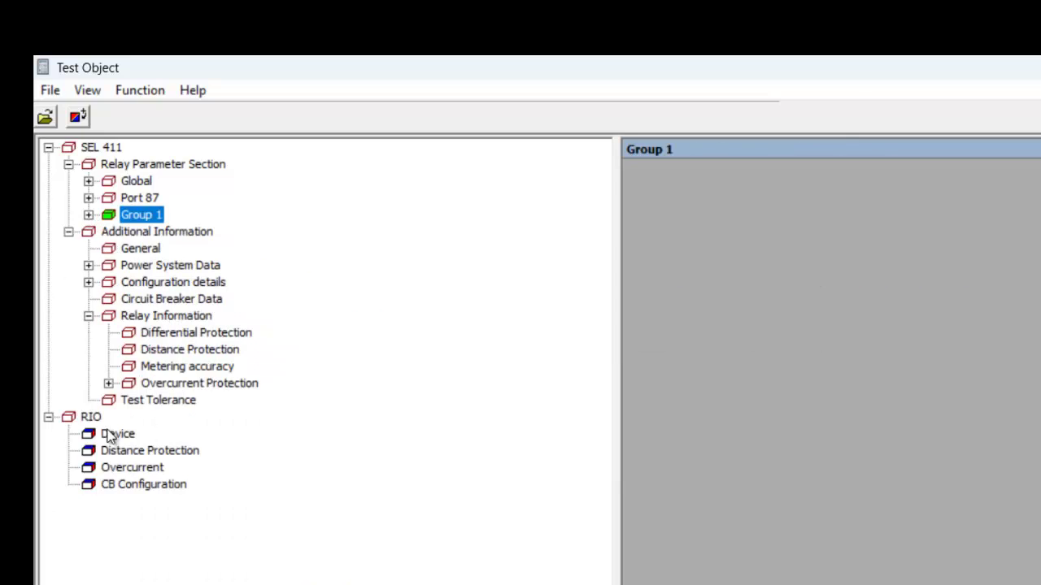
# View the RIO Distance Protection parameters and impedance zone plot, and close them without changes
pyautogui.click(119, 456)
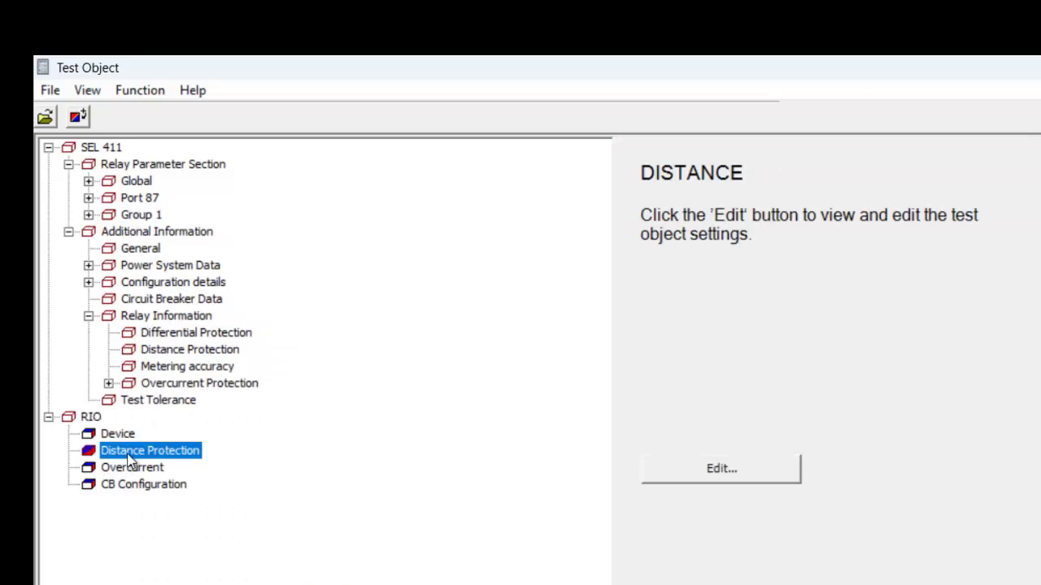
pyautogui.click(667, 472)
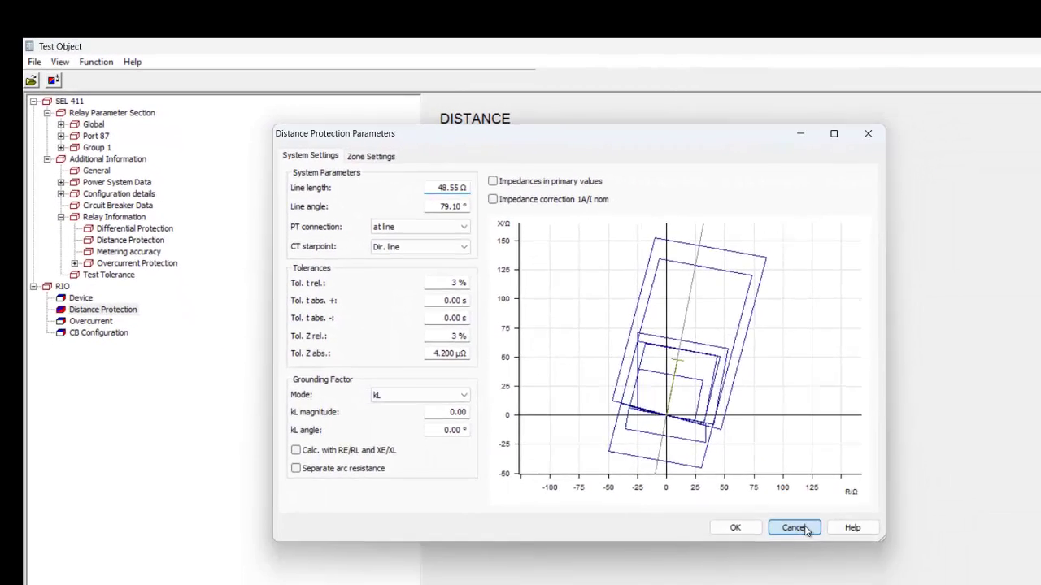
pyautogui.click(1040, 584)
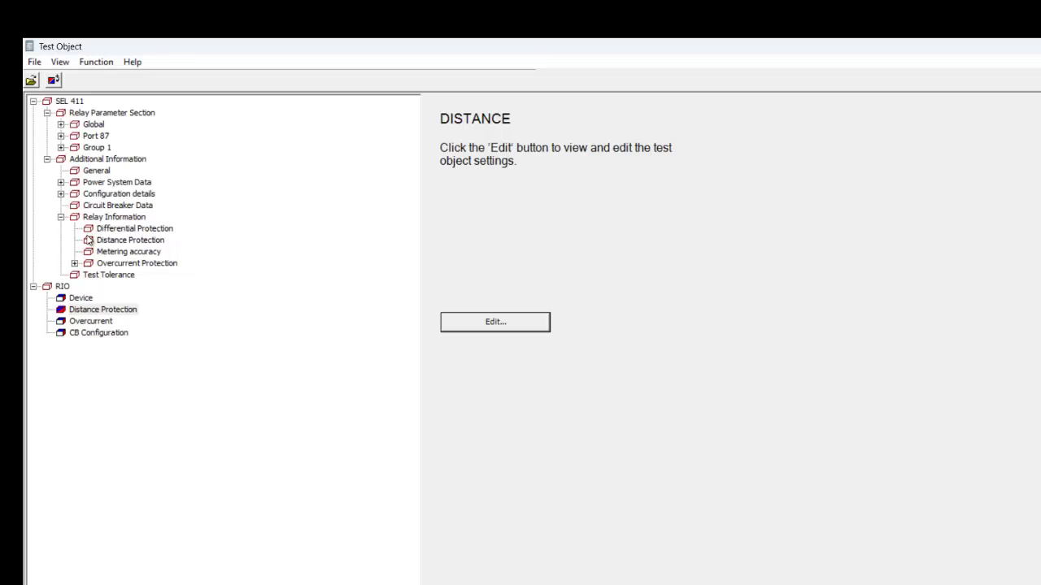
# Look through the RIO CB Configuration and Device blocks and the Test Tolerance block
pyautogui.click(89, 333)
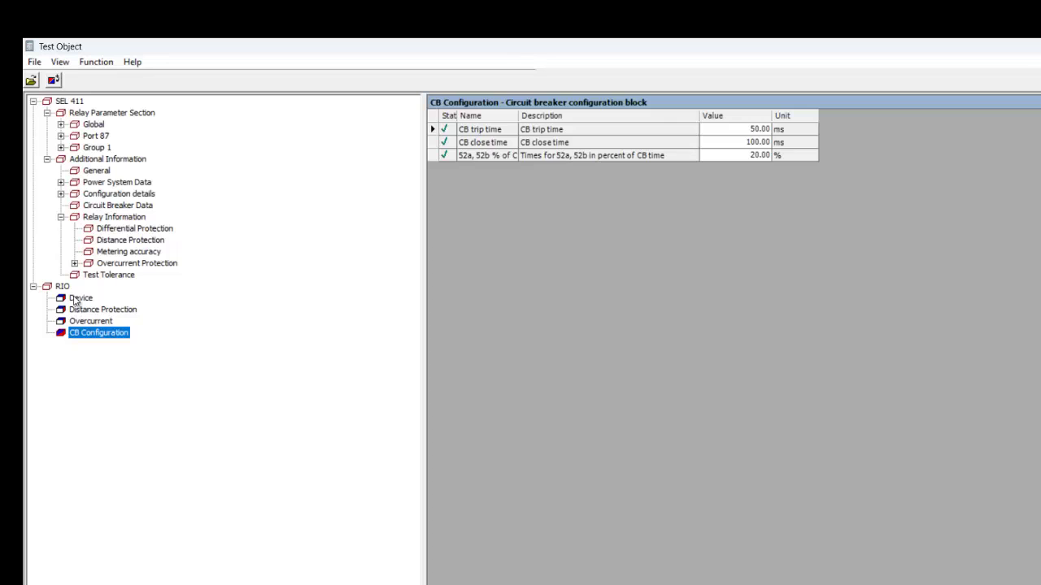
pyautogui.click(76, 298)
pyautogui.click(89, 276)
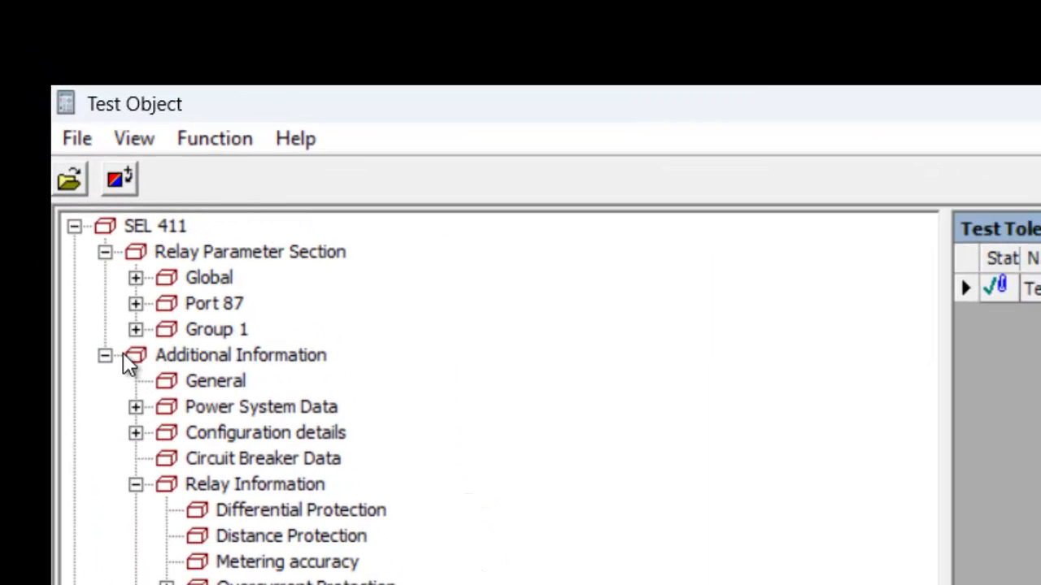
# Export the SEL 411 test object to the Desktop as a RIO file named m10
pyautogui.click(84, 143)
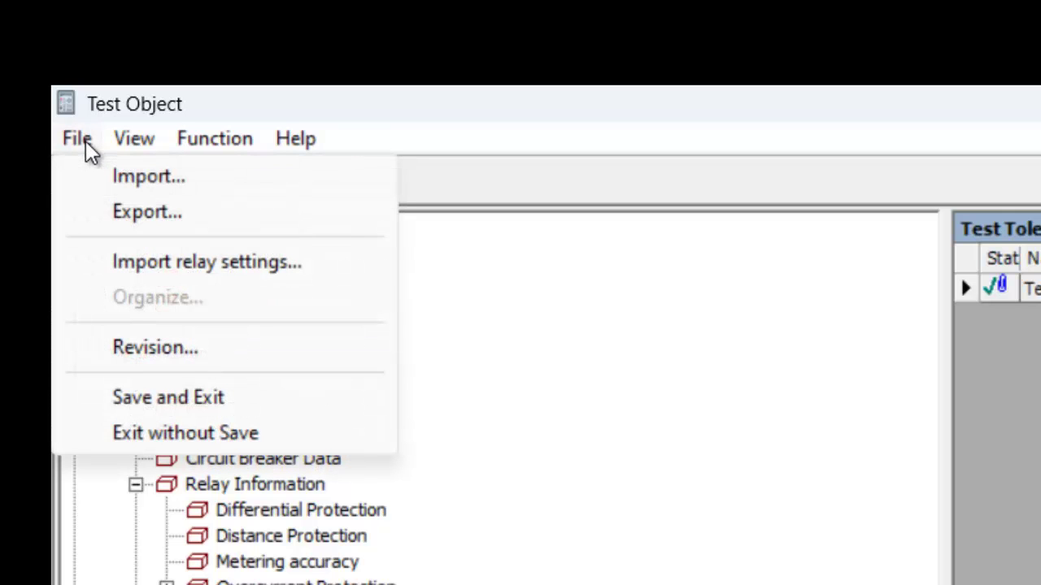
pyautogui.click(147, 213)
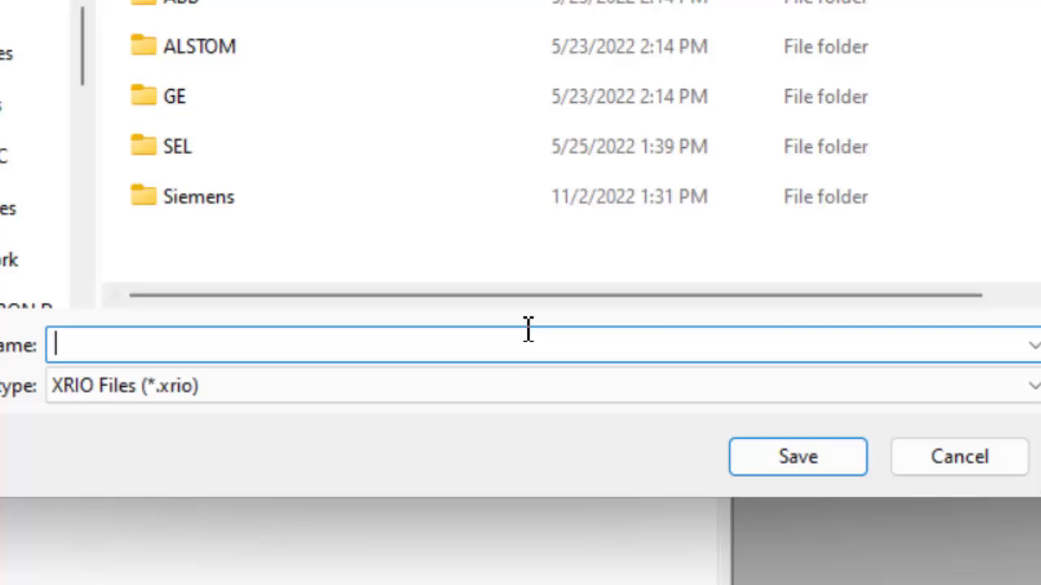
pyautogui.click(473, 383)
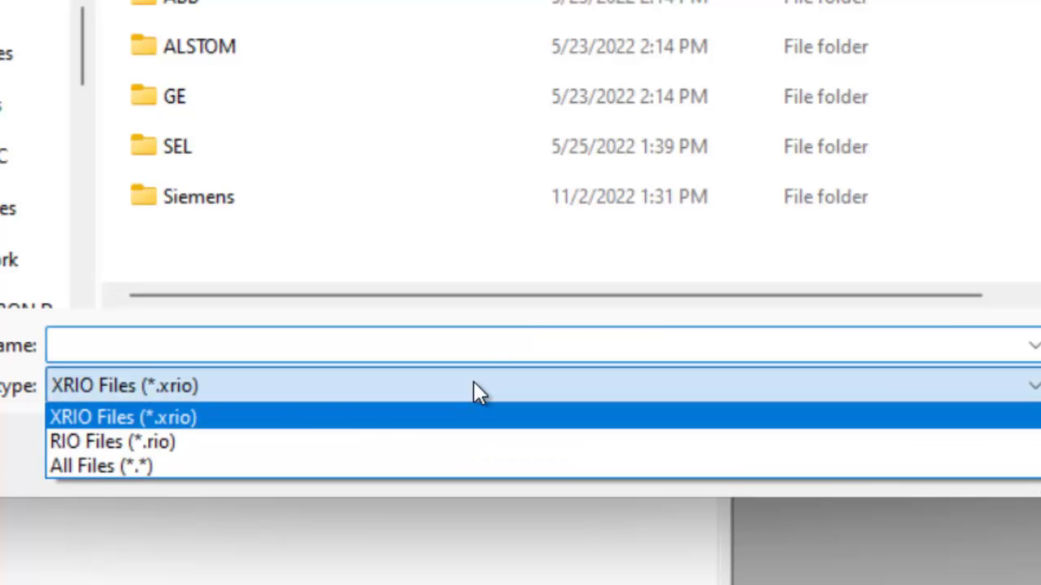
pyautogui.click(227, 444)
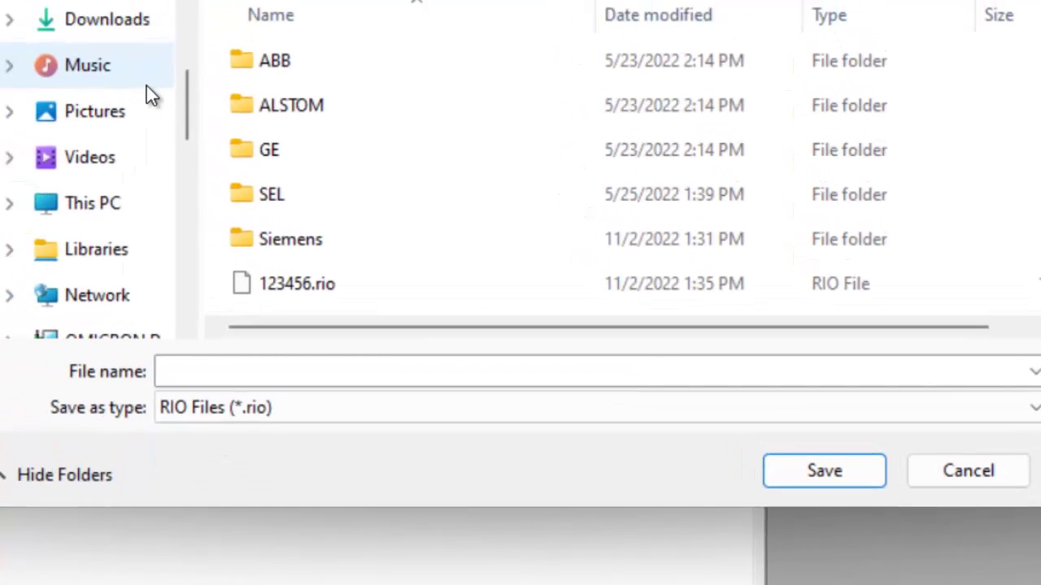
pyautogui.scroll(3, 149, 96)
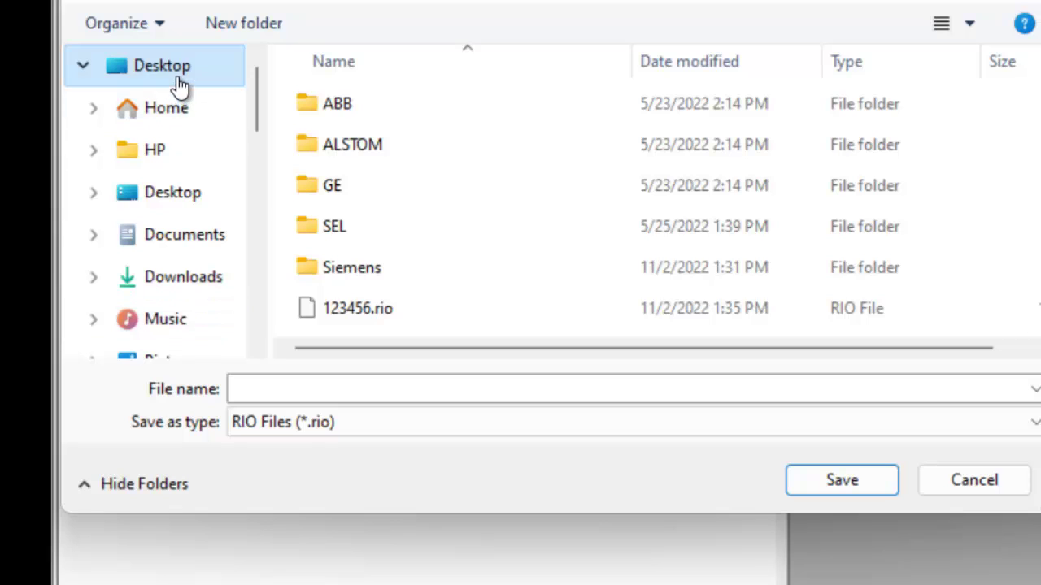
pyautogui.click(177, 79)
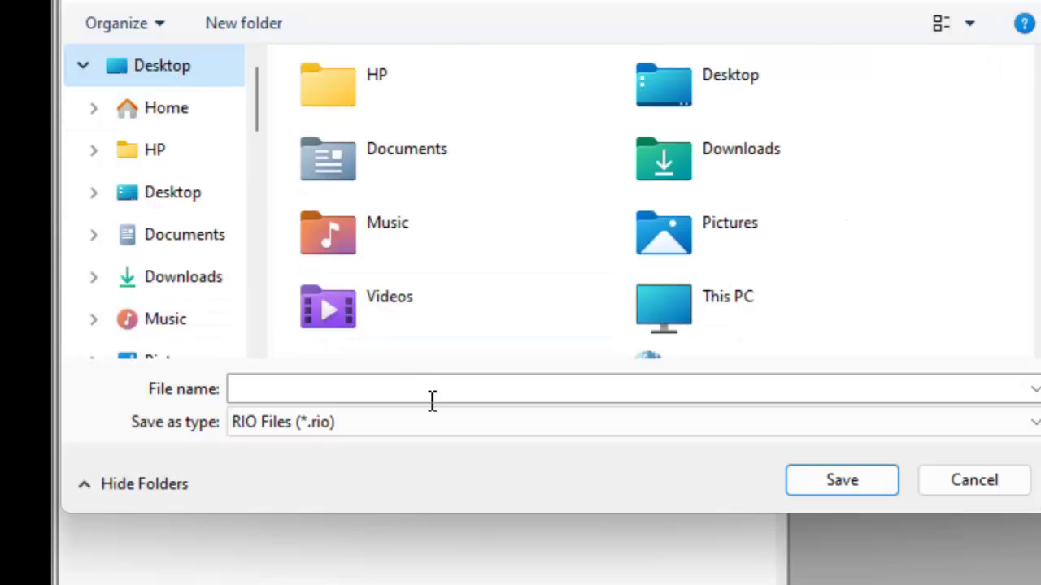
pyautogui.click(431, 398)
pyautogui.write('m10')
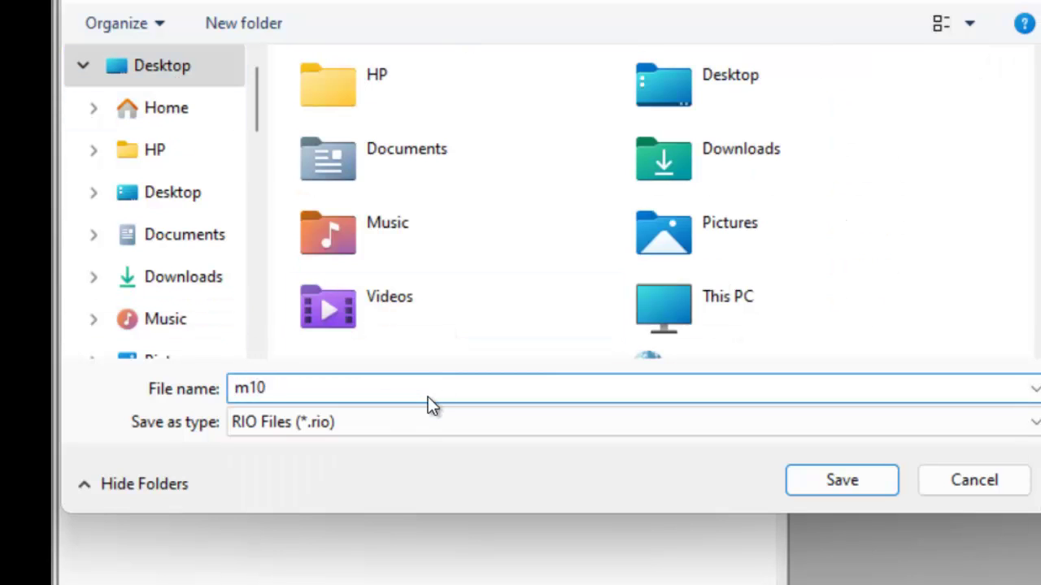
pyautogui.press('Return')
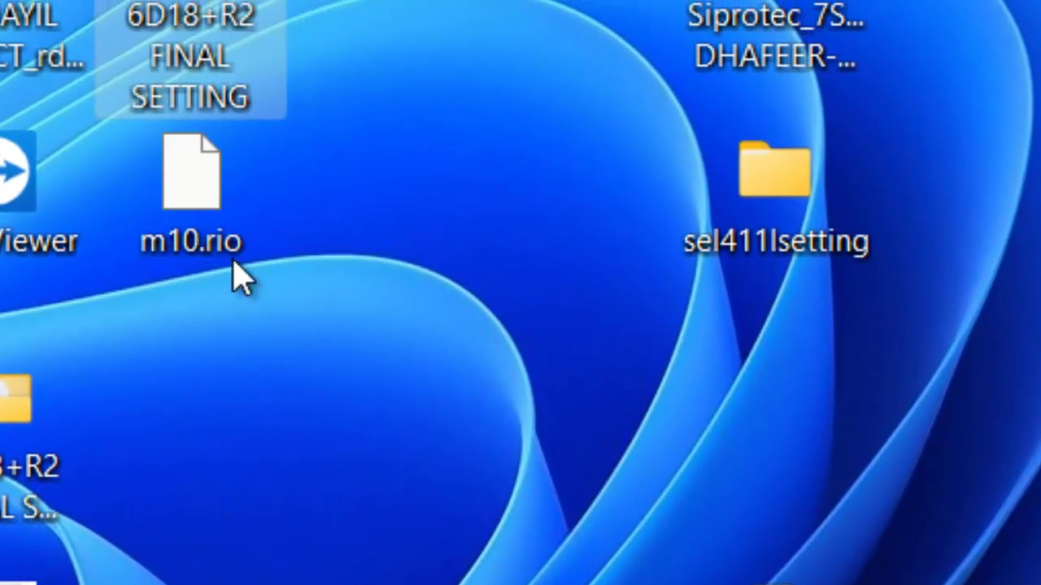
pyautogui.click(220, 209)
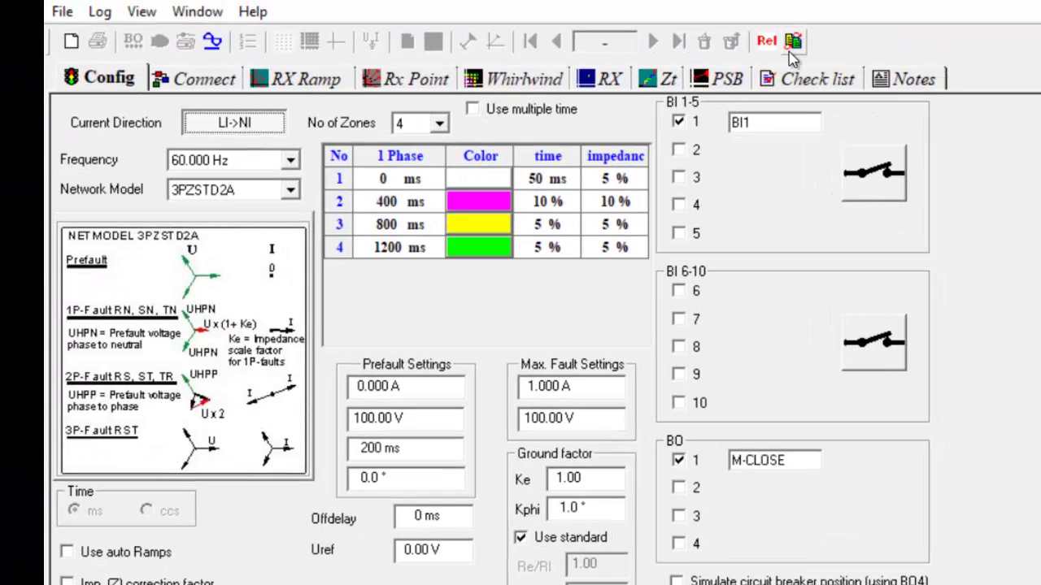
# Switch to the Freja Distance program, discard the latest test results, and choose m10.rio as the relay settings file for the 1 phase fault
pyautogui.click(71, 41)
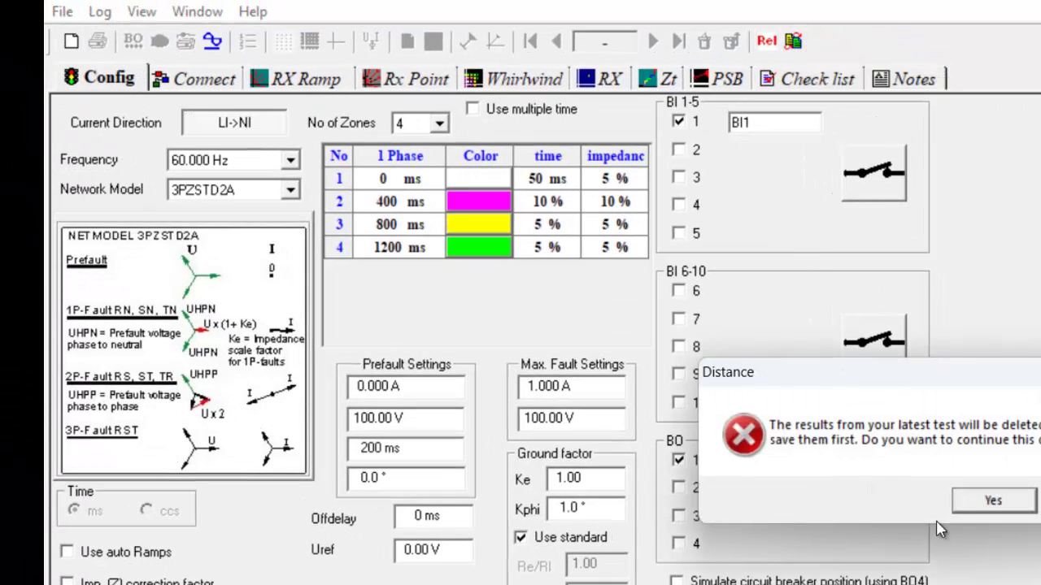
pyautogui.click(989, 506)
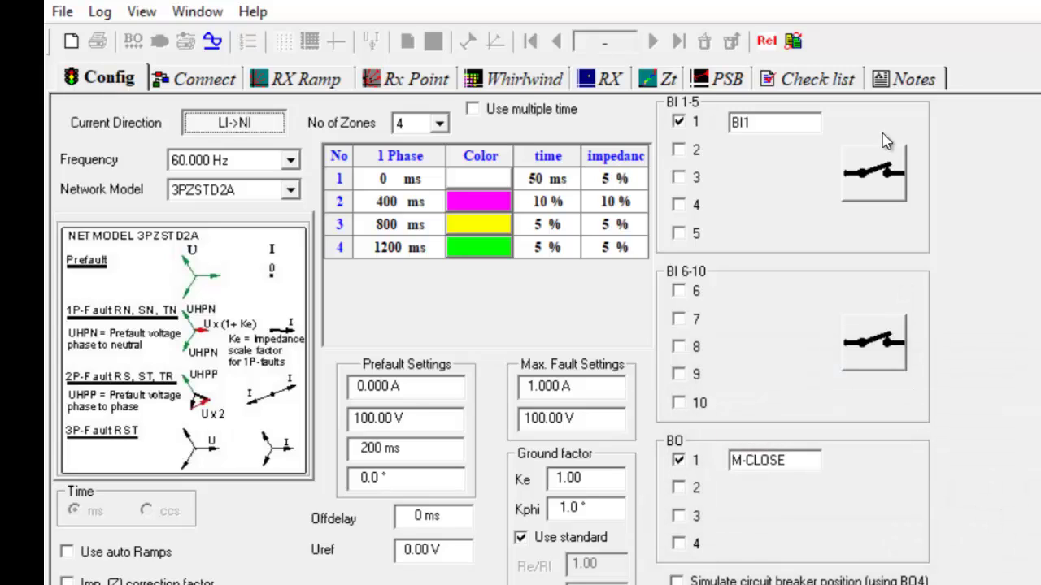
pyautogui.click(793, 42)
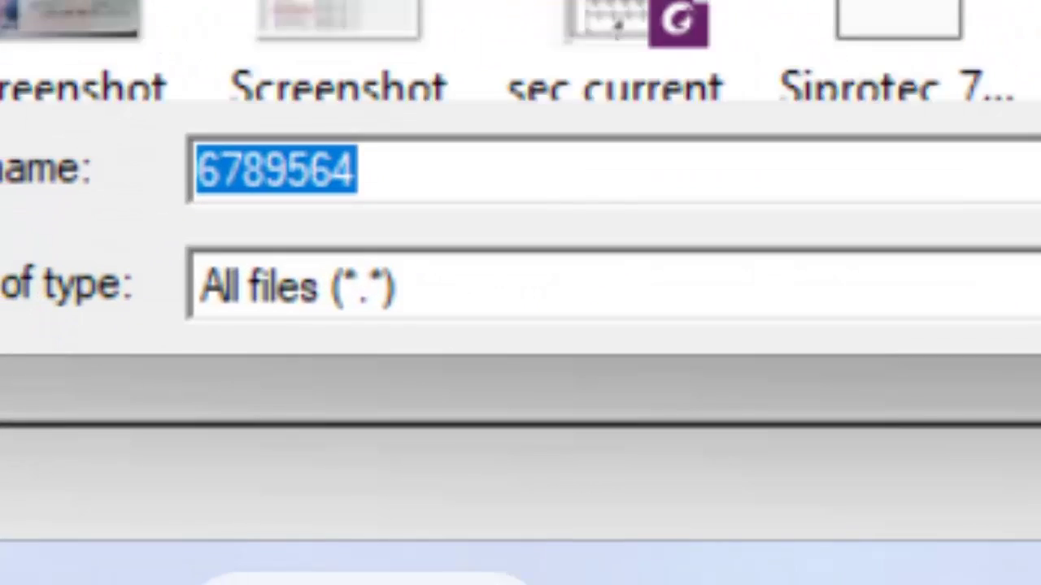
pyautogui.scroll(-2, 520, 32)
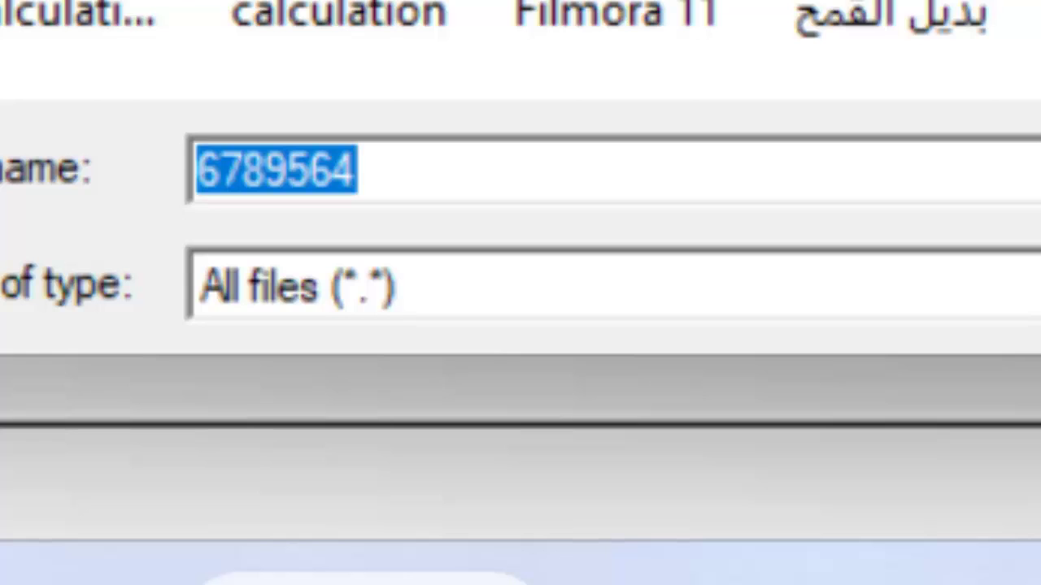
pyautogui.scroll(1, 520, 49)
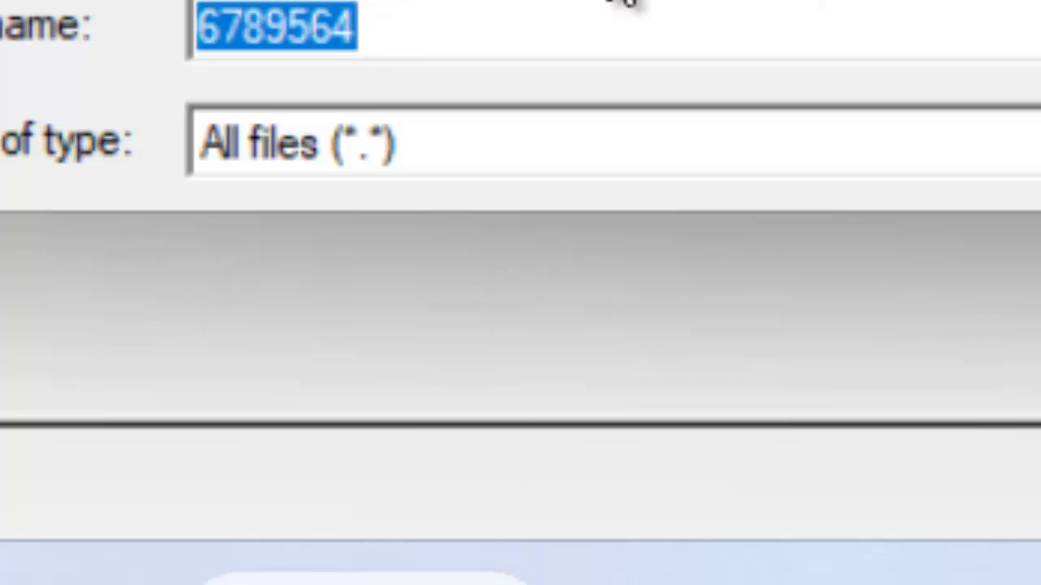
pyautogui.write('m10')
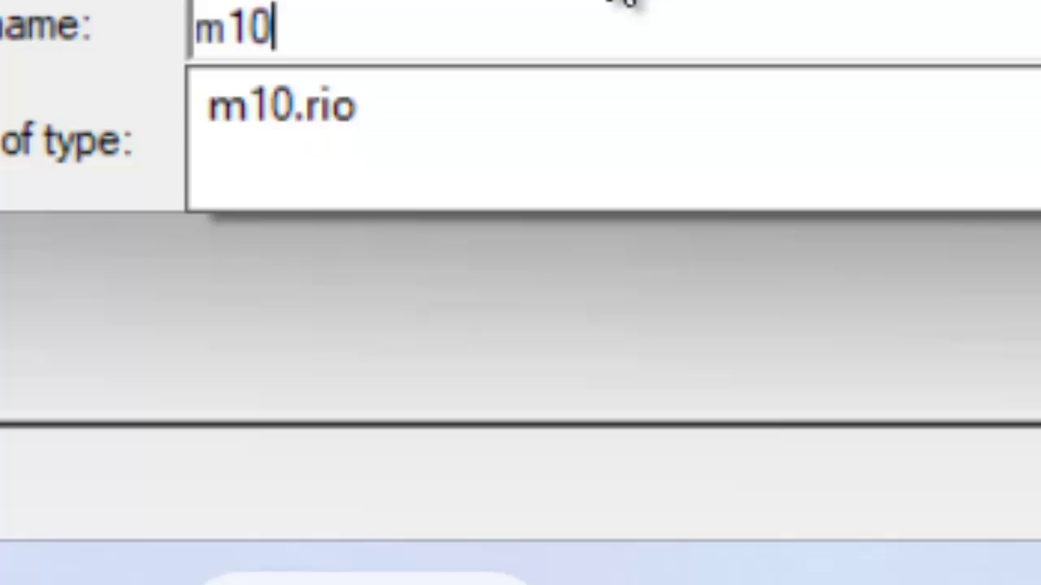
pyautogui.click(487, 106)
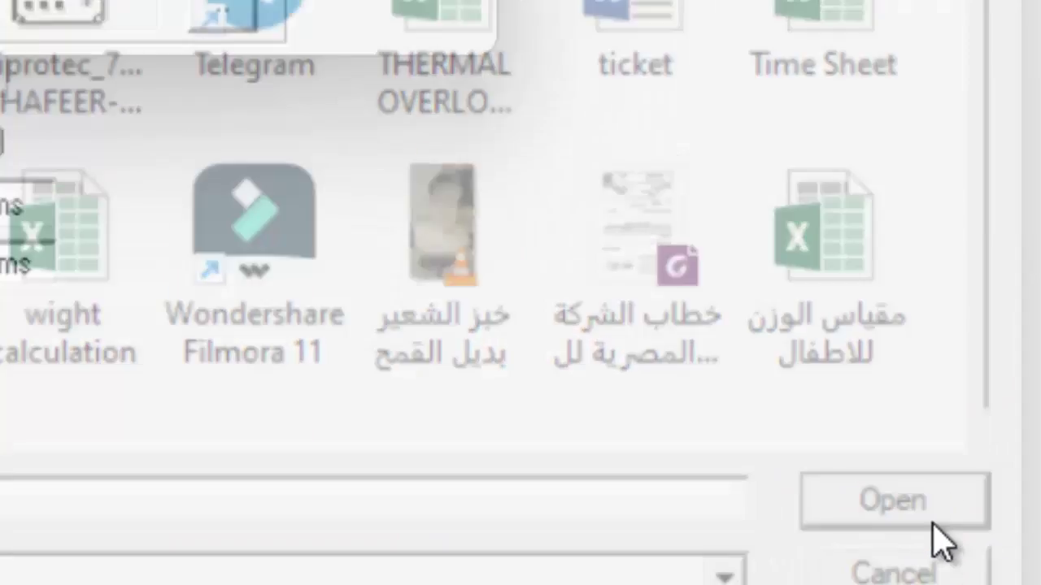
pyautogui.click(935, 525)
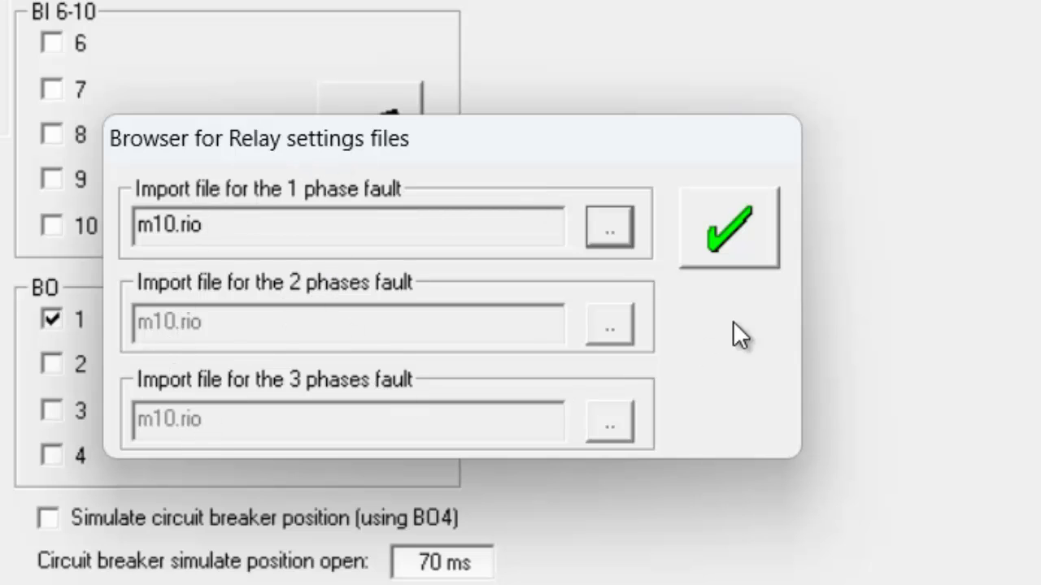
# Import the relay settings file with all L-N and L-L zones selected, no L-L-L zones, and autoscale off
pyautogui.click(731, 252)
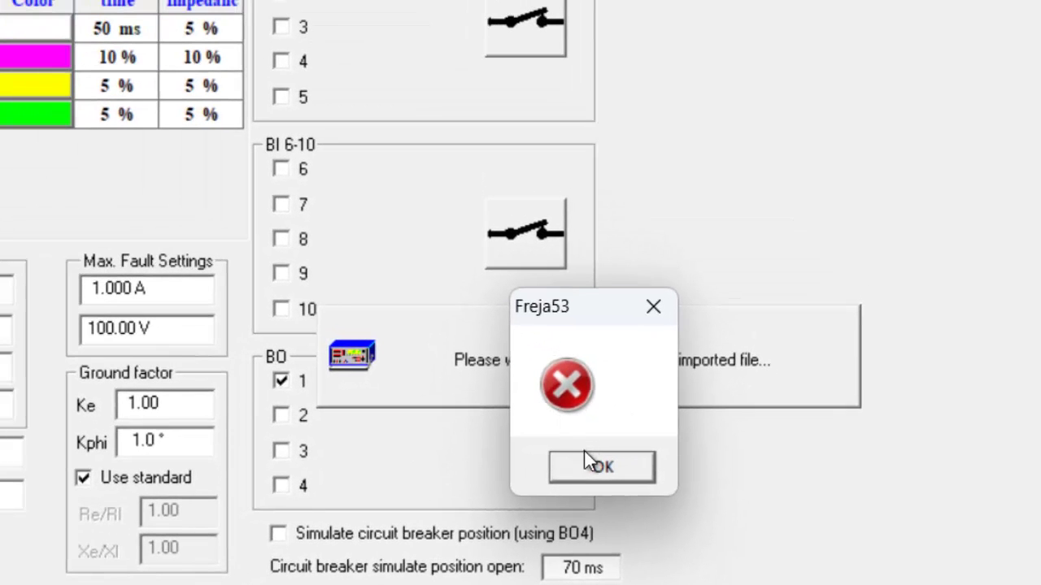
pyautogui.click(578, 460)
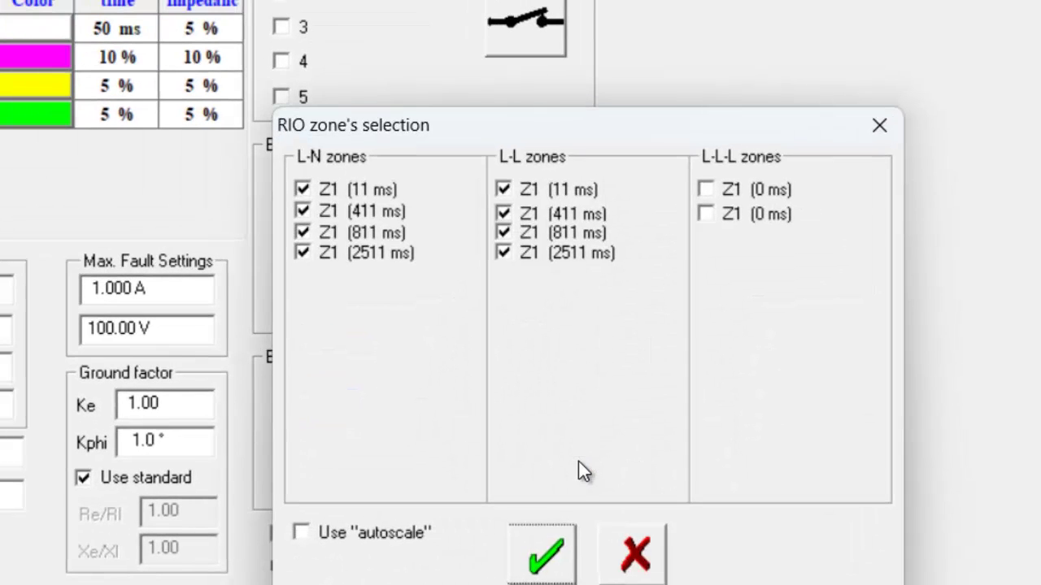
pyautogui.click(543, 560)
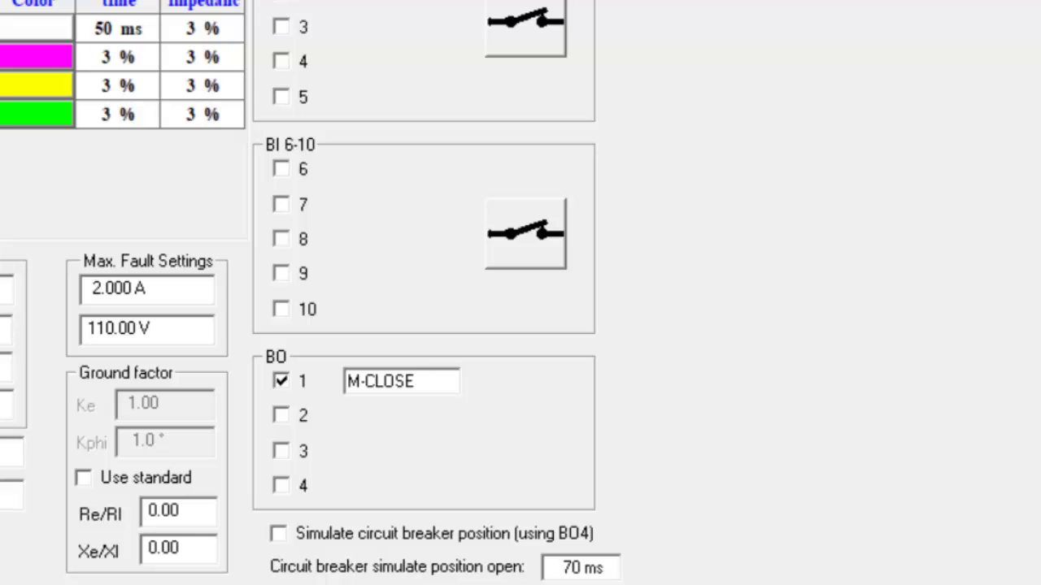
# Set the 1 Phase trip times to 400 ms for zone 2, 800 ms for zone 3 and 2500 ms for zone 4
pyautogui.write('00')
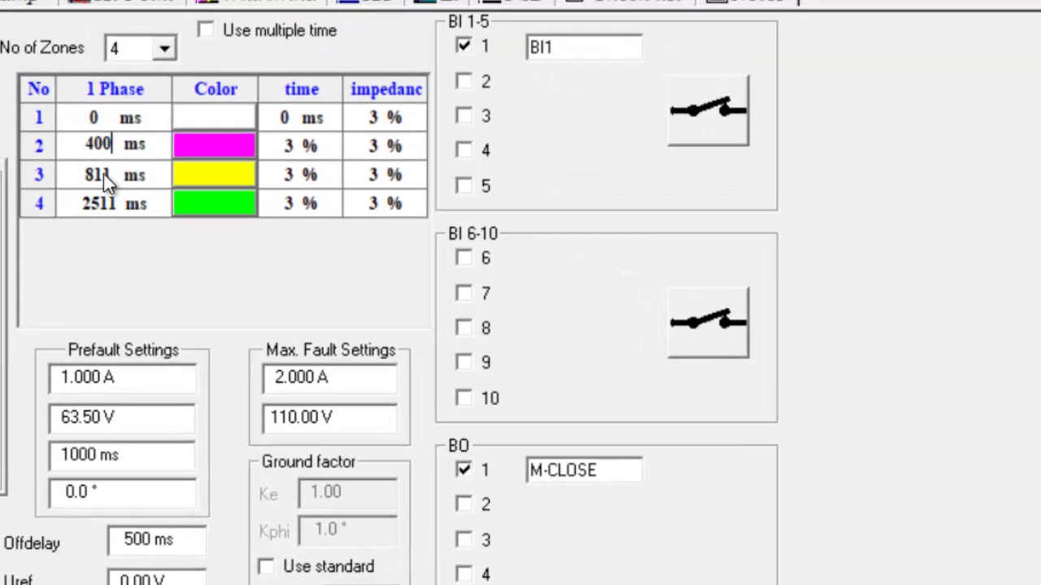
pyautogui.click(124, 177)
pyautogui.write('800')
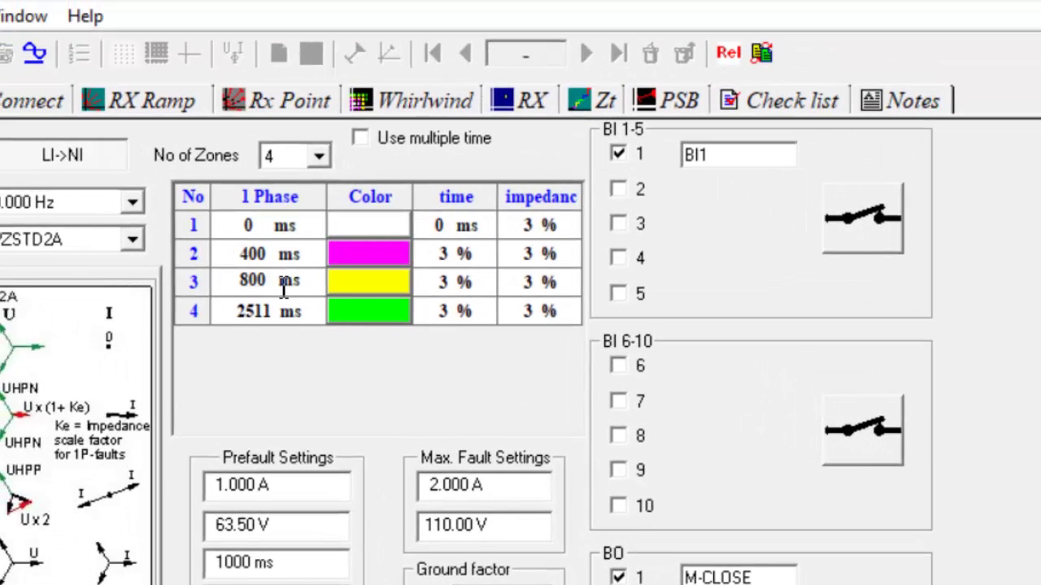
pyautogui.click(276, 319)
pyautogui.press('BackSpace')
pyautogui.press('BackSpace')
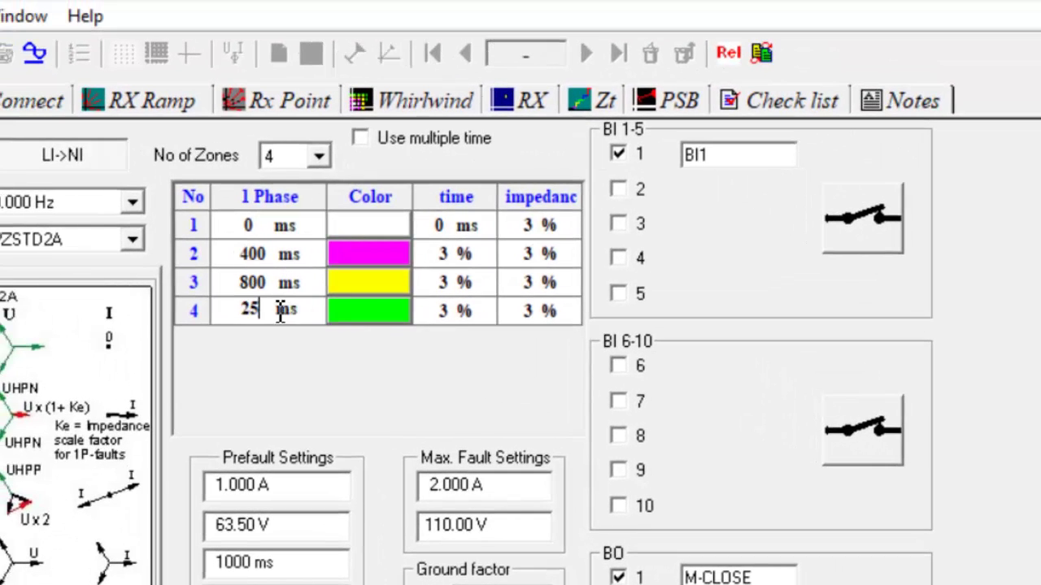
pyautogui.write('00')
pyautogui.press('Return')
# Set the time tolerance of zones 2, 3 and 4 to 5 %
pyautogui.click(453, 257)
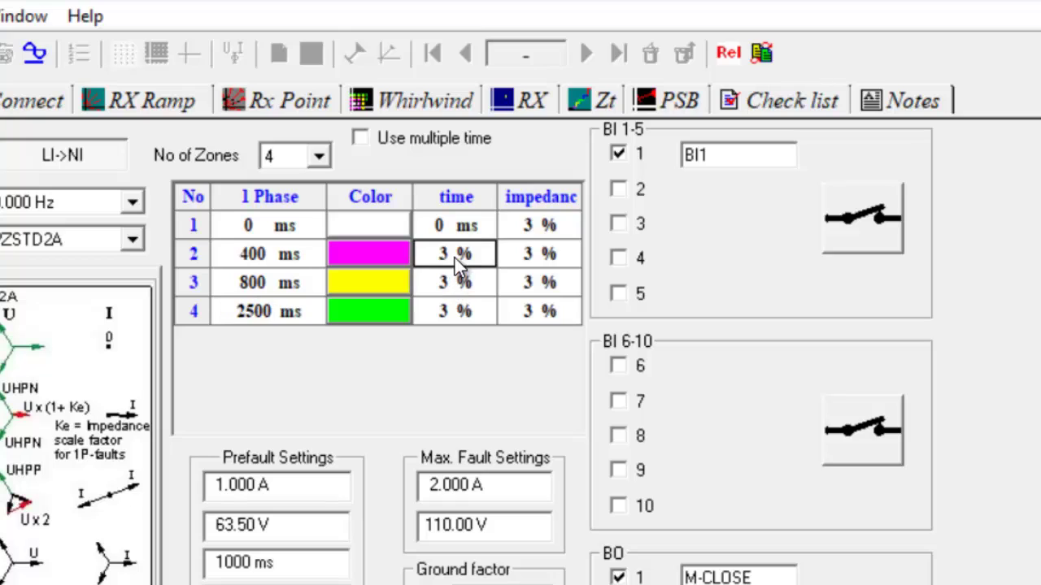
pyautogui.write('5')
pyautogui.press('Return')
pyautogui.click(453, 281)
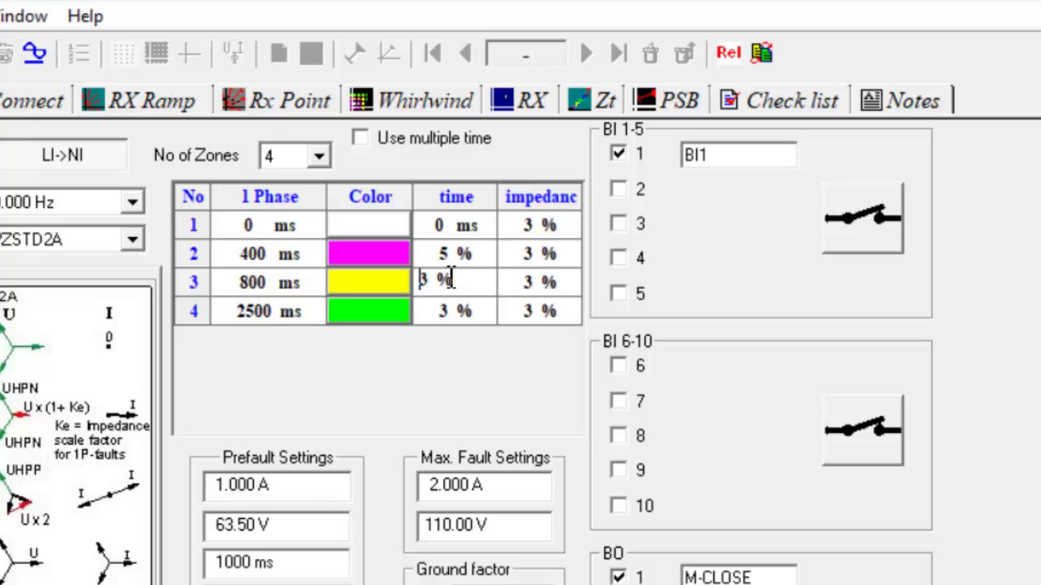
pyautogui.write('5')
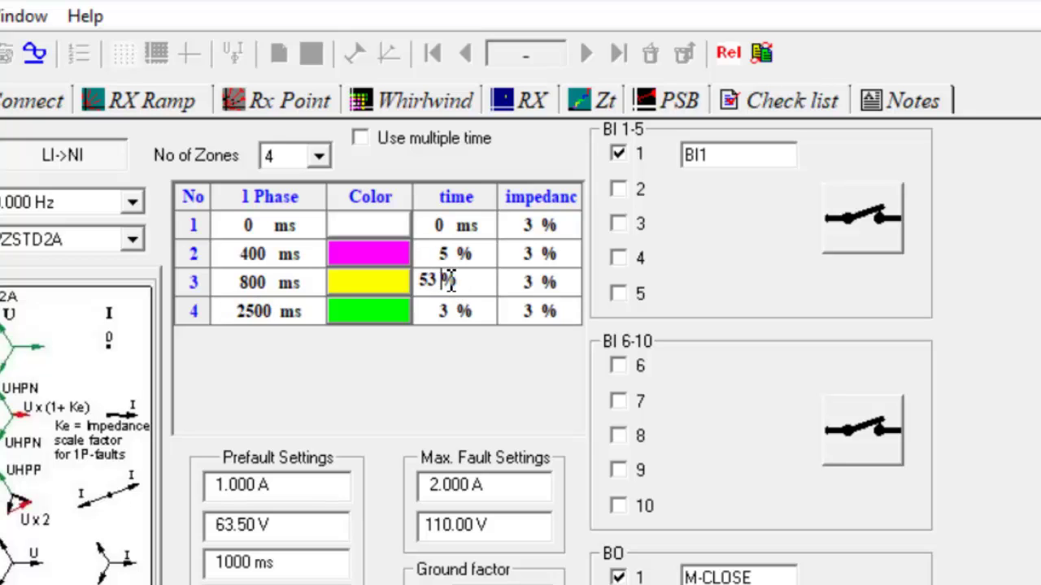
pyautogui.doubleClick(452, 279)
pyautogui.write('5')
pyautogui.click(450, 314)
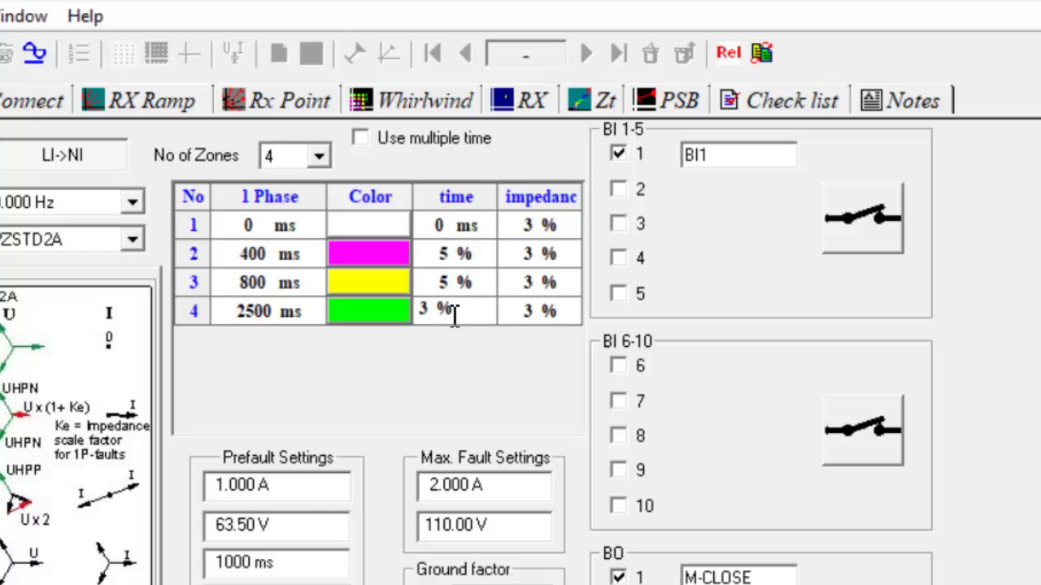
pyautogui.press('BackSpace')
pyautogui.write('5')
# Set the time tolerance to 10 % for zone 2 and 50 ms for zone 1
pyautogui.click(480, 256)
pyautogui.press('BackSpace')
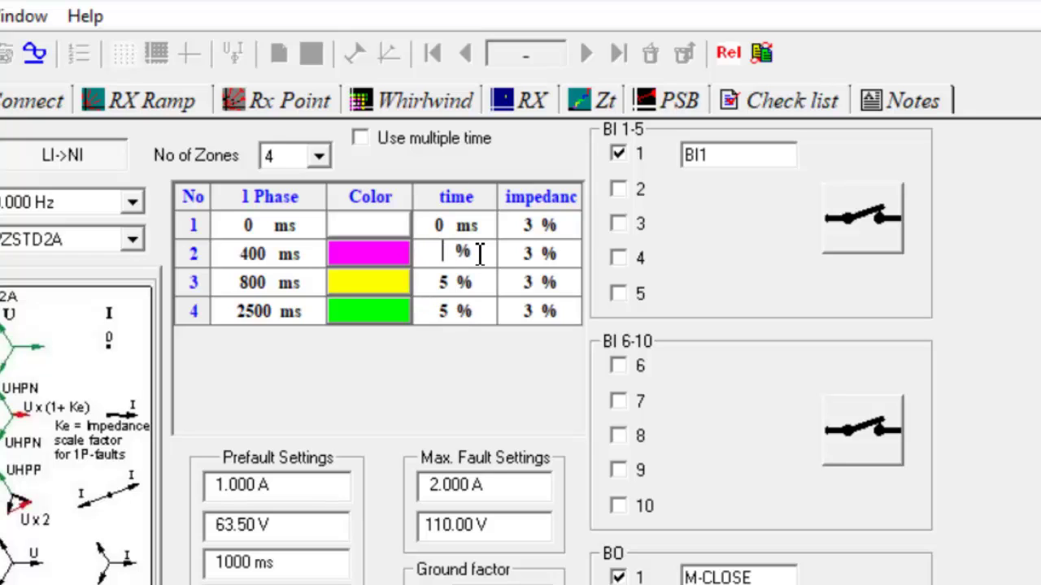
pyautogui.write('10')
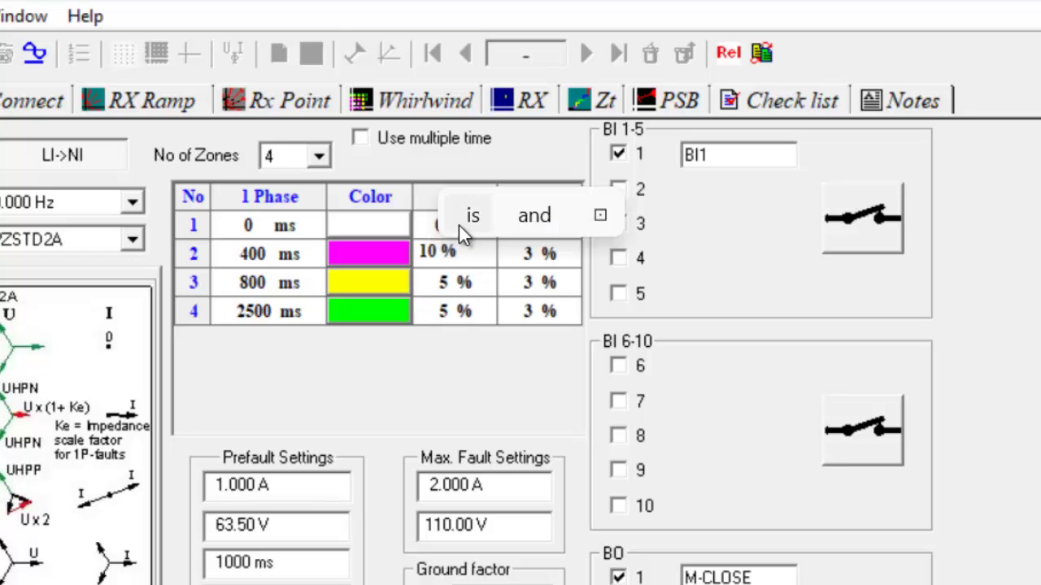
pyautogui.click(452, 228)
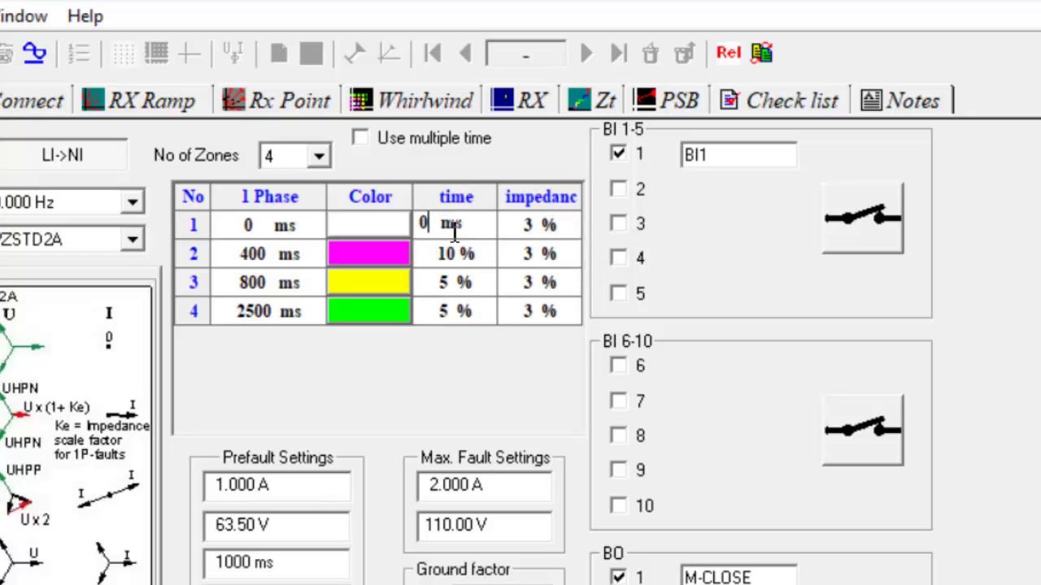
pyautogui.press('BackSpace')
pyautogui.write('50')
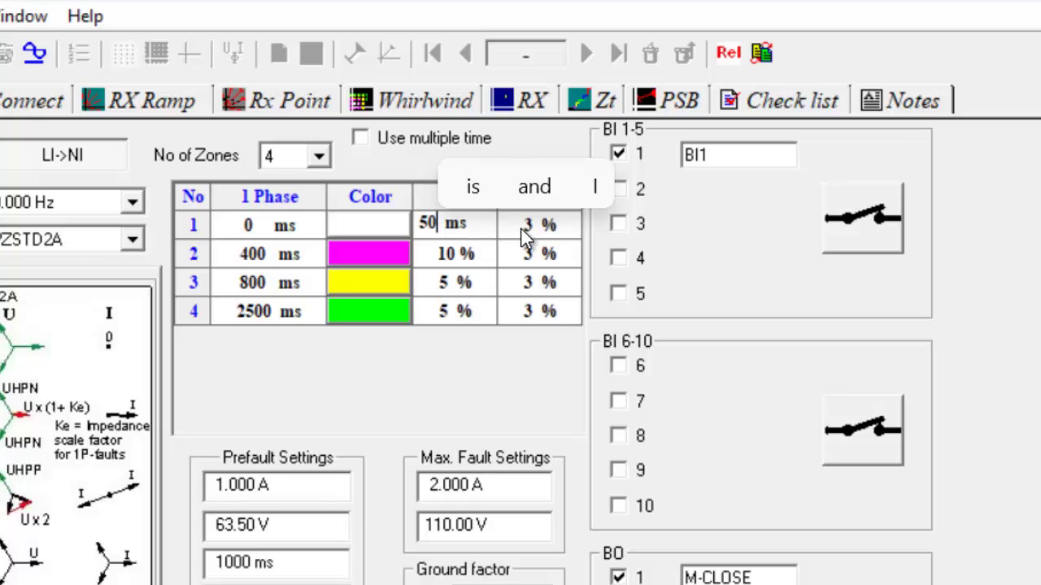
pyautogui.press('Tab')
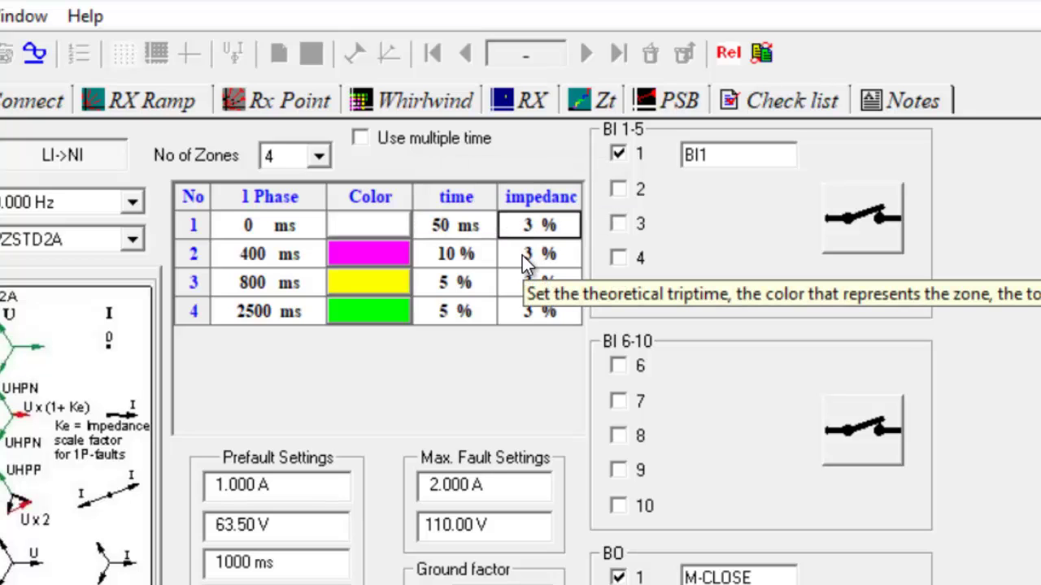
# Set the impedance tolerance of all four zones to 5 %
pyautogui.write('5')
pyautogui.click(522, 255)
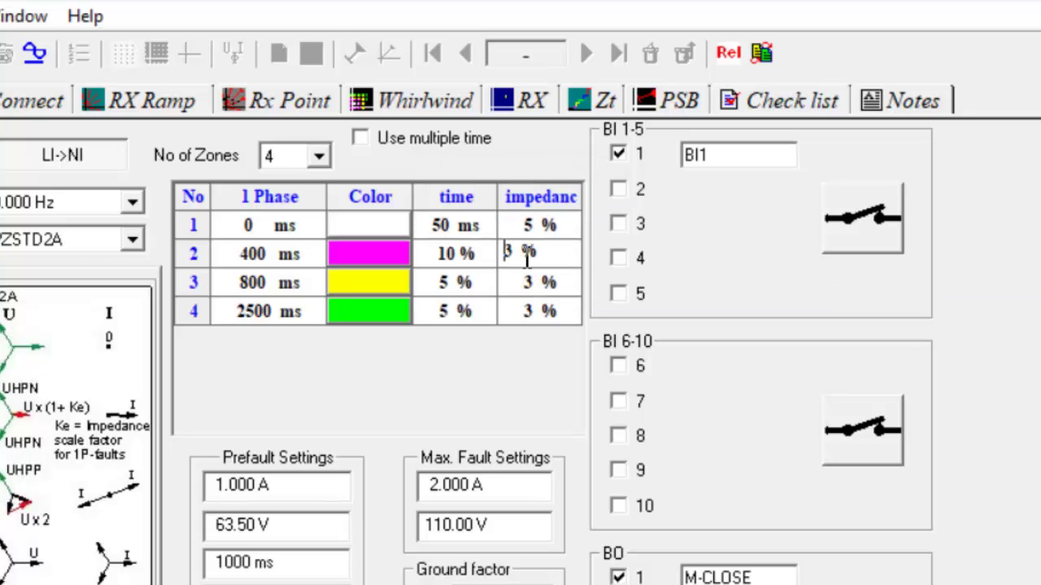
pyautogui.press('BackSpace')
pyautogui.write('5')
pyautogui.click(522, 281)
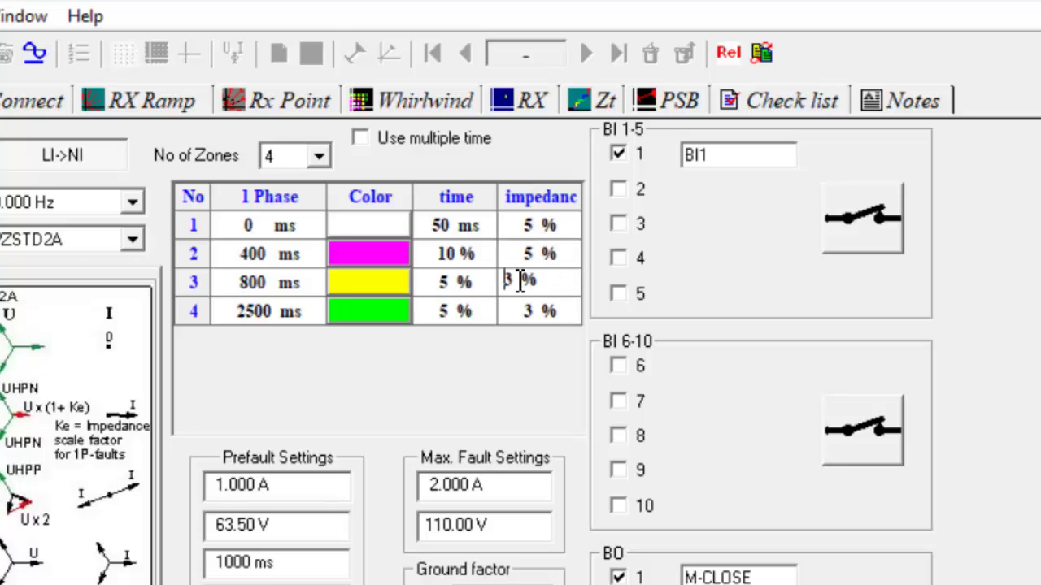
pyautogui.doubleClick(520, 281)
pyautogui.write('5')
pyautogui.click(505, 320)
pyautogui.doubleClick(504, 319)
pyautogui.write('5')
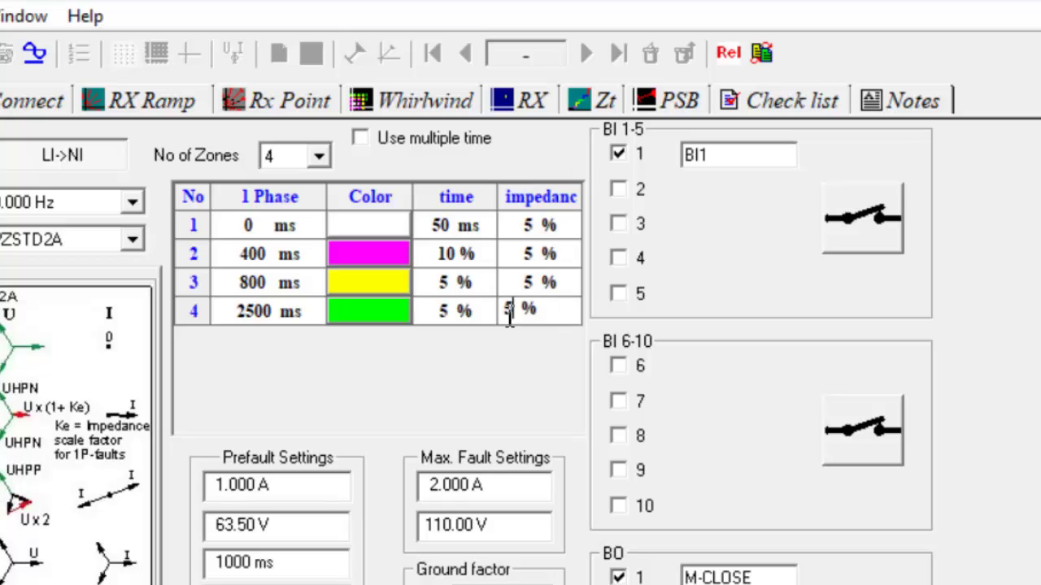
# Set the maximum fault current to 1 A
pyautogui.doubleClick(478, 495)
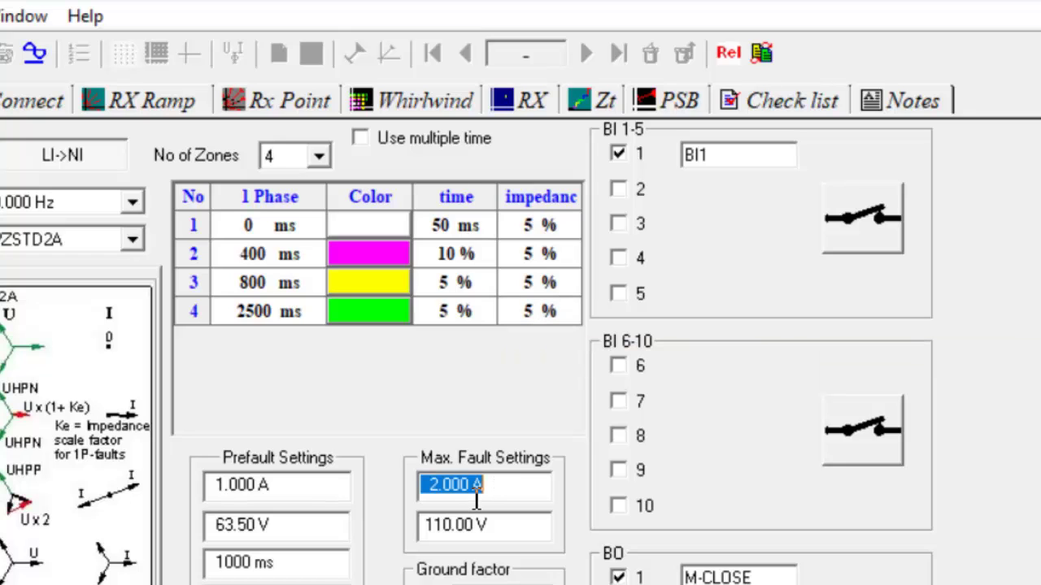
pyautogui.write('1 .')
pyautogui.press('Tab')
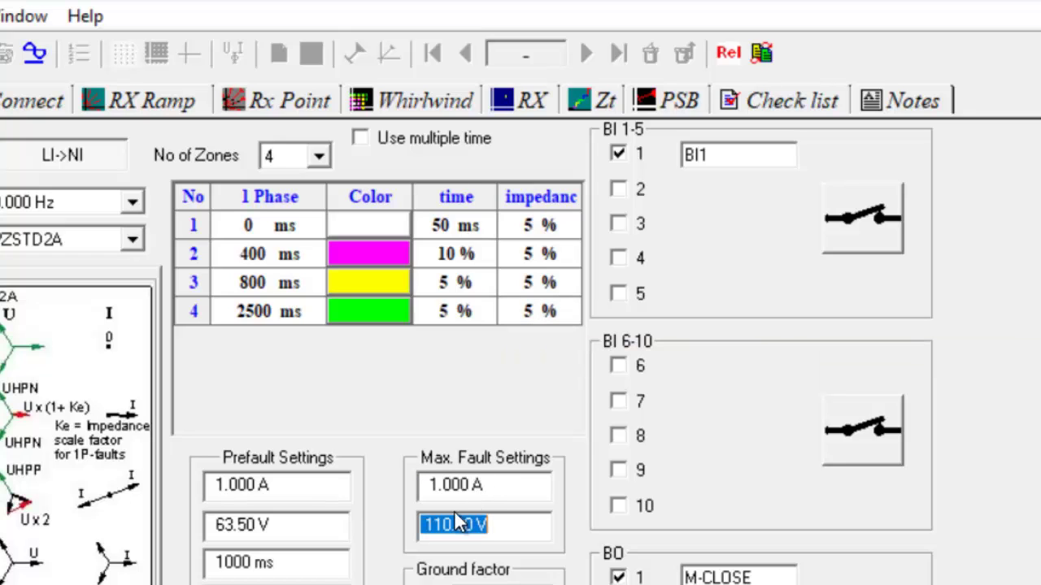
# Open the RX test, accept the changed maximal impedance, and set the R & X scale to 10, finally 20 ohms/div
pyautogui.click(531, 96)
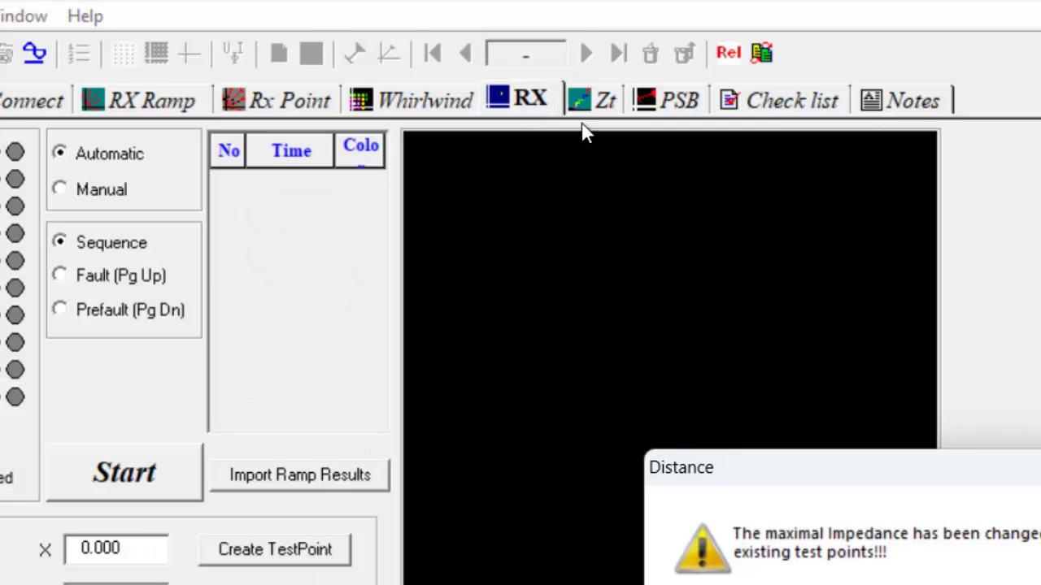
pyautogui.click(778, 578)
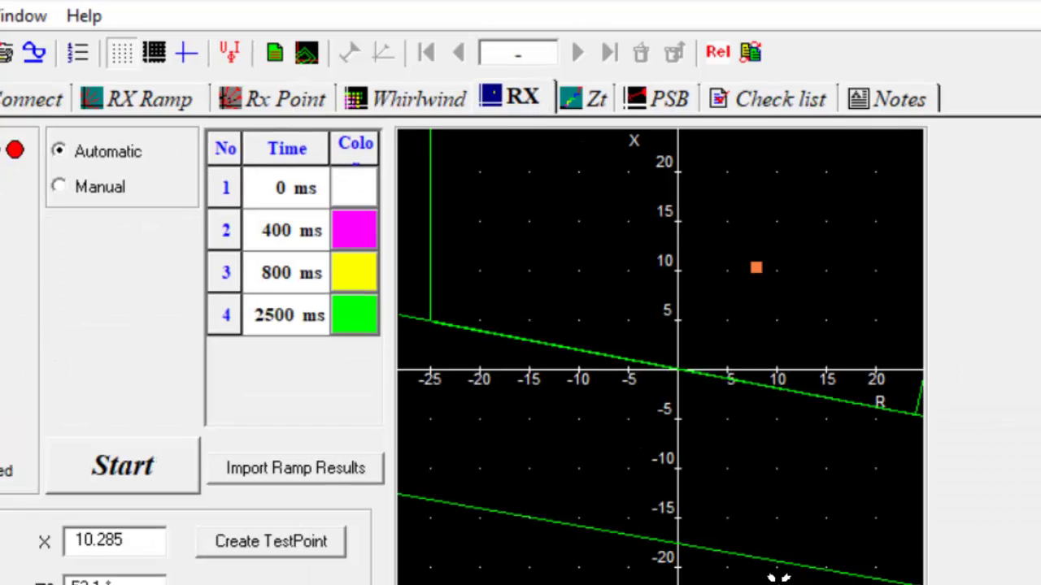
pyautogui.doubleClick(455, 394)
pyautogui.write('10 ohms/div')
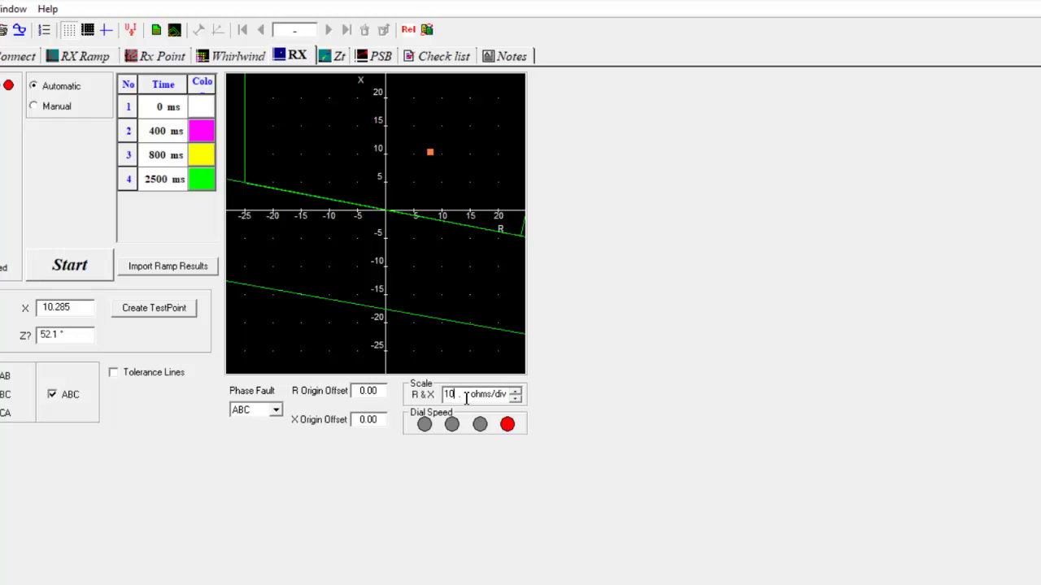
pyautogui.press('Return')
pyautogui.doubleClick(466, 395)
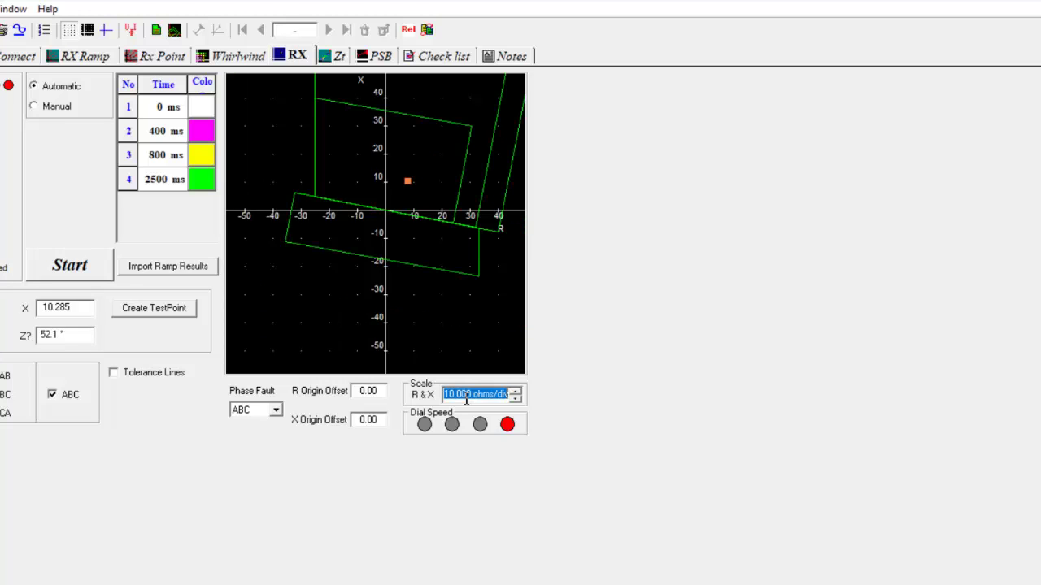
pyautogui.write('20')
pyautogui.press('Return')
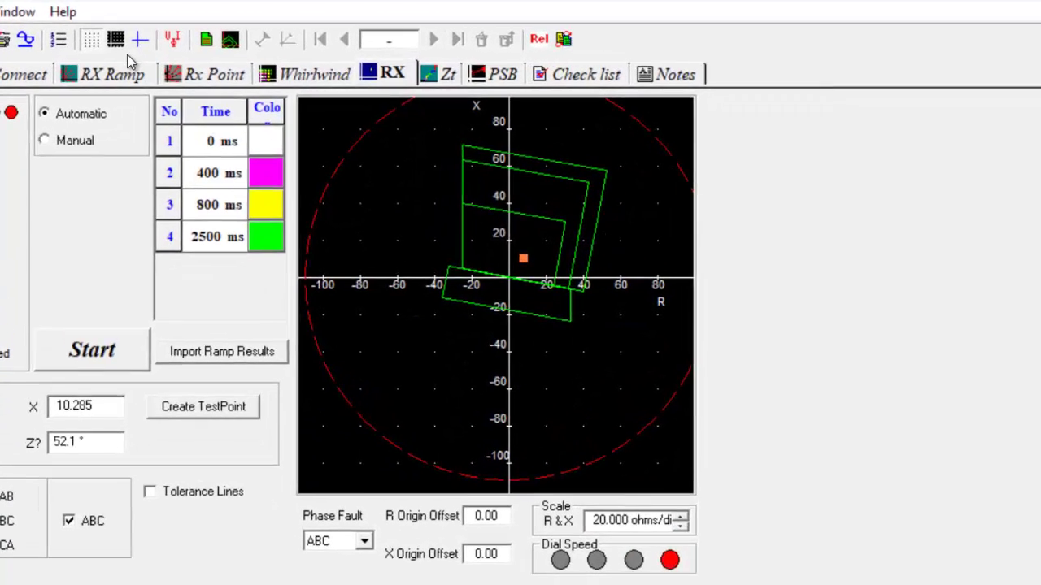
# Mark a point at the origin of the RX impedance plane
pyautogui.click(561, 319)
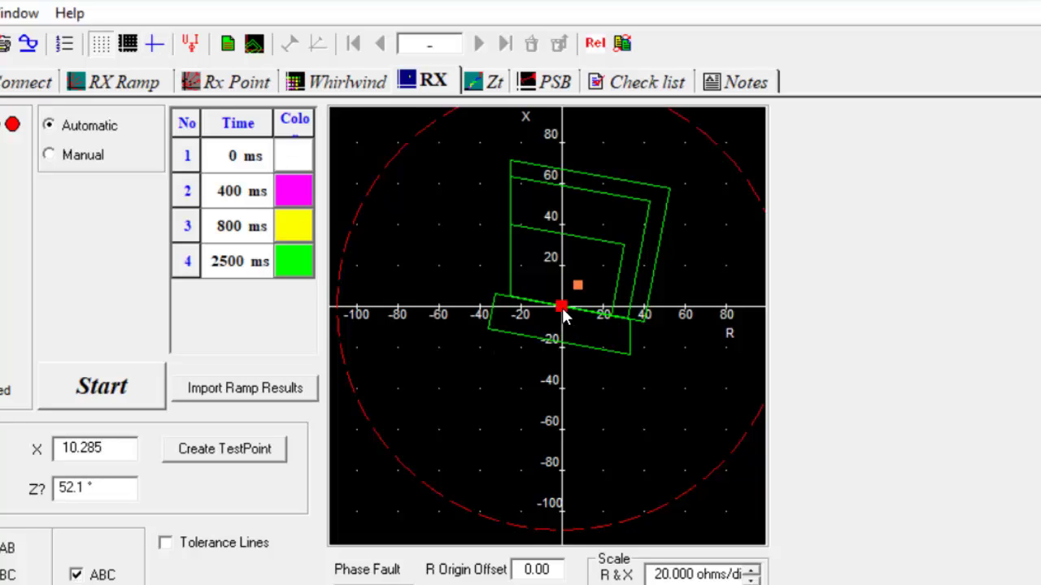